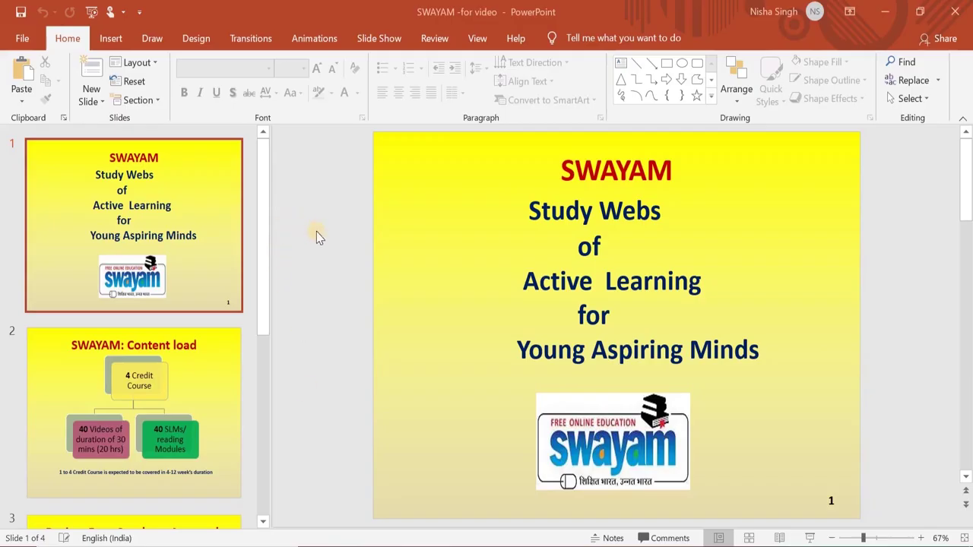
# Start recording the slide show from the beginning using Slide Show > Record Slide Show.
pyautogui.click(370, 40)
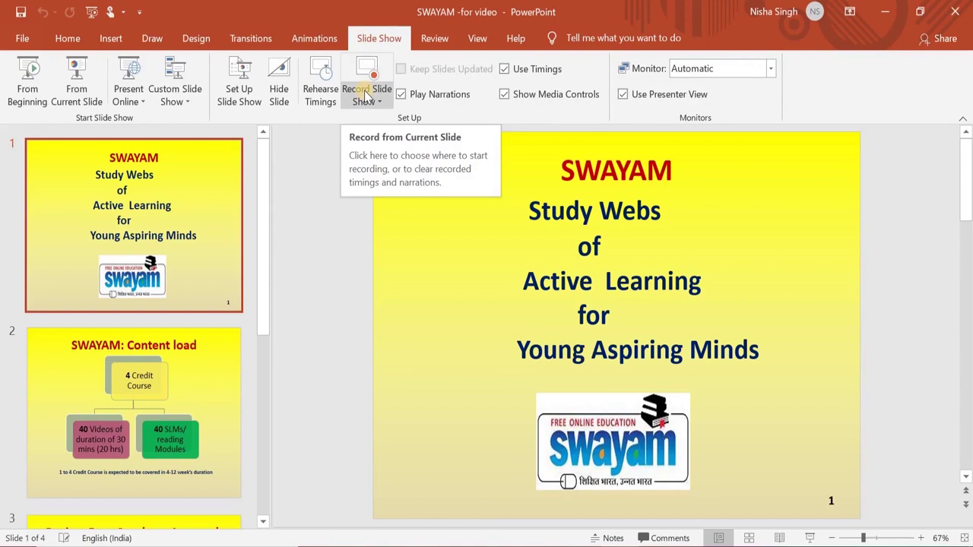
pyautogui.click(368, 97)
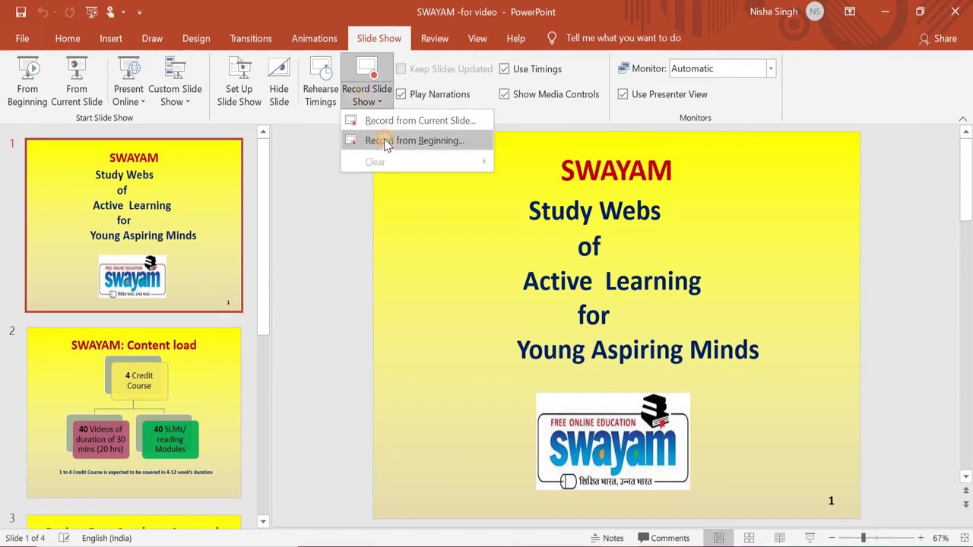
pyautogui.click(387, 143)
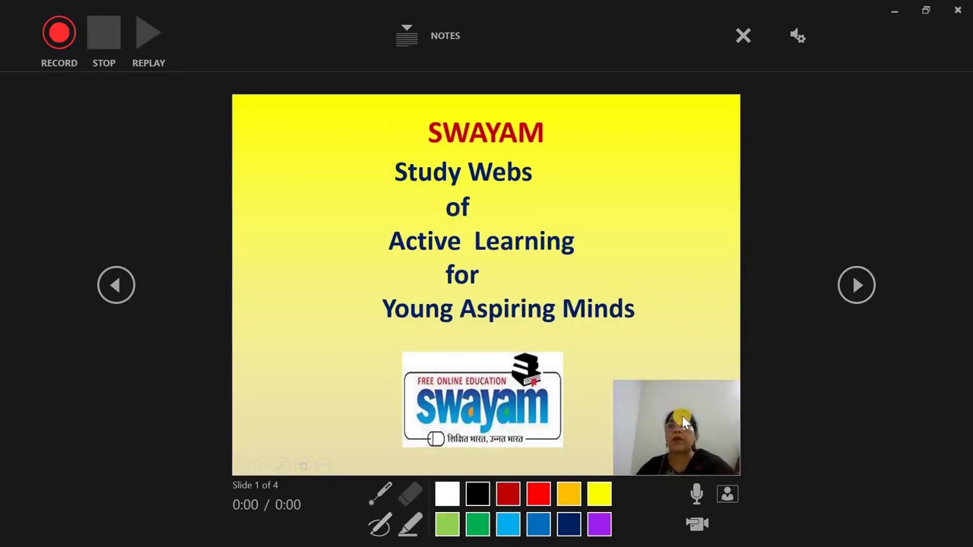
# Turn the webcam preview off and back on before narrating slide 1.
pyautogui.click(697, 526)
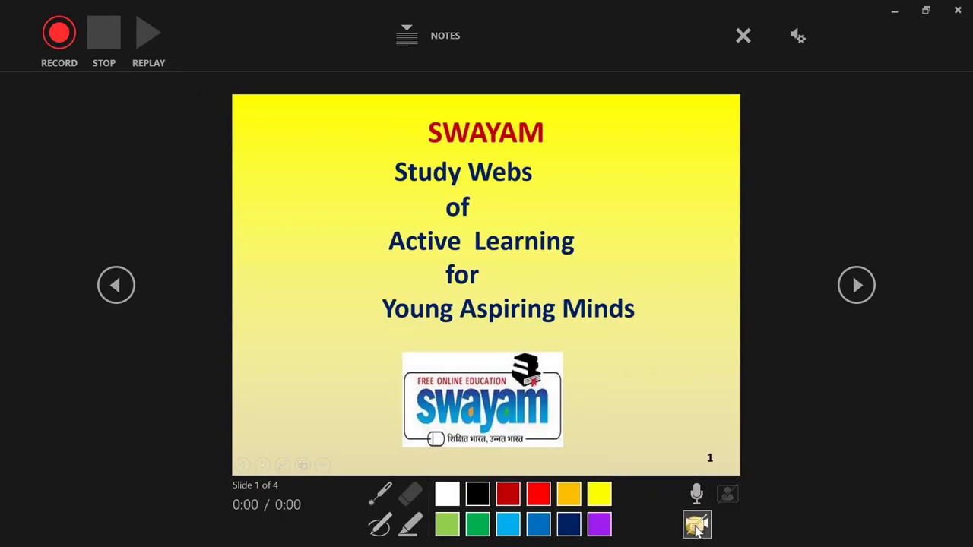
pyautogui.click(727, 495)
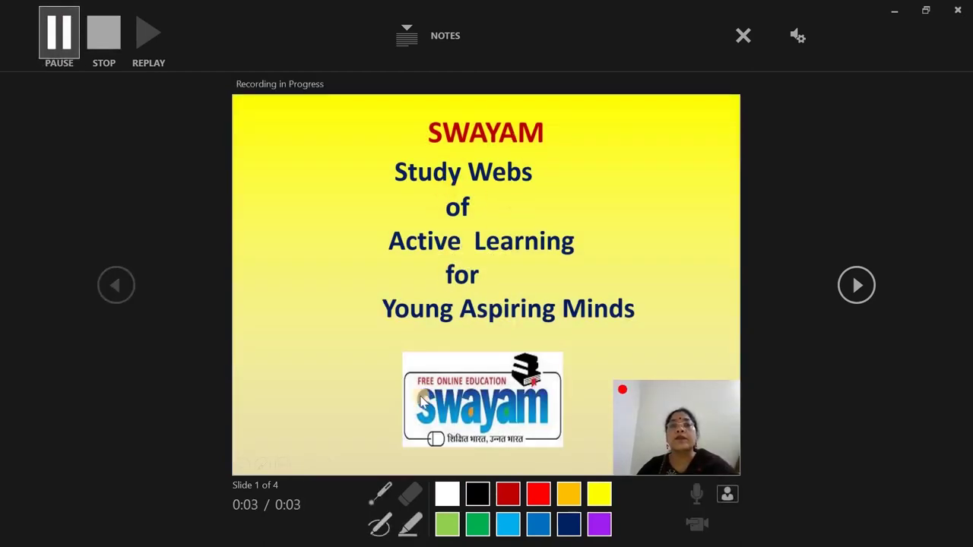
# Underline 'Young Aspiring Minds' with the red highlighter and advance to the Content load slide.
pyautogui.click(409, 523)
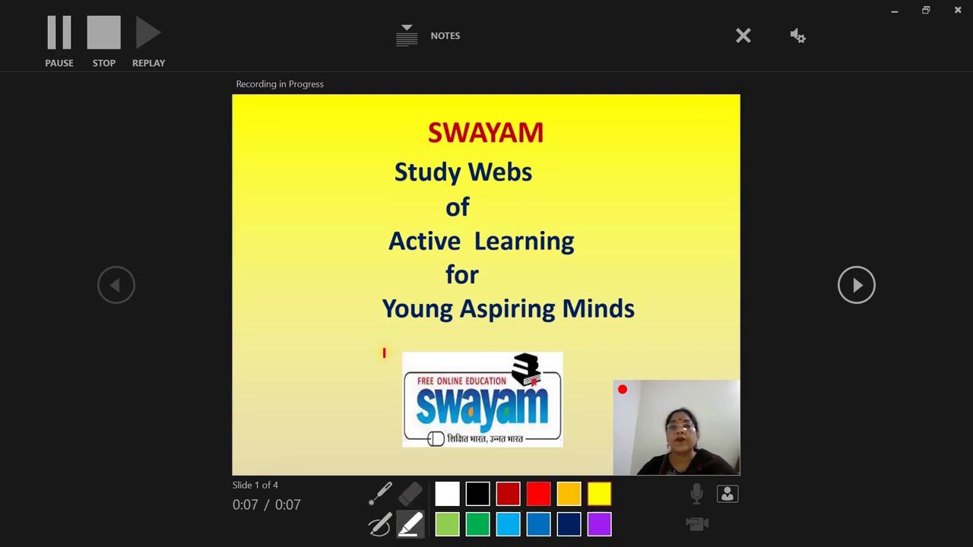
pyautogui.moveTo(397, 329); pyautogui.dragTo(578, 328)
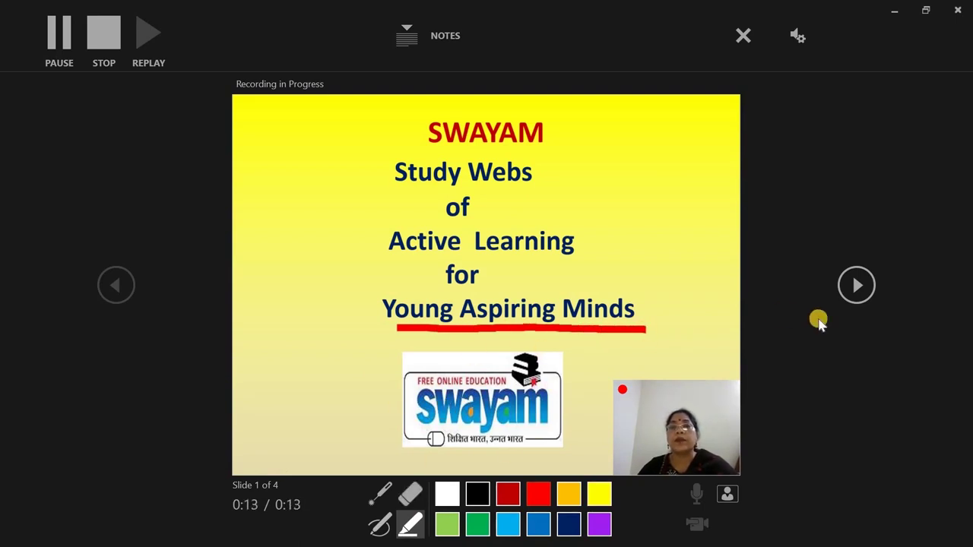
pyautogui.click(857, 285)
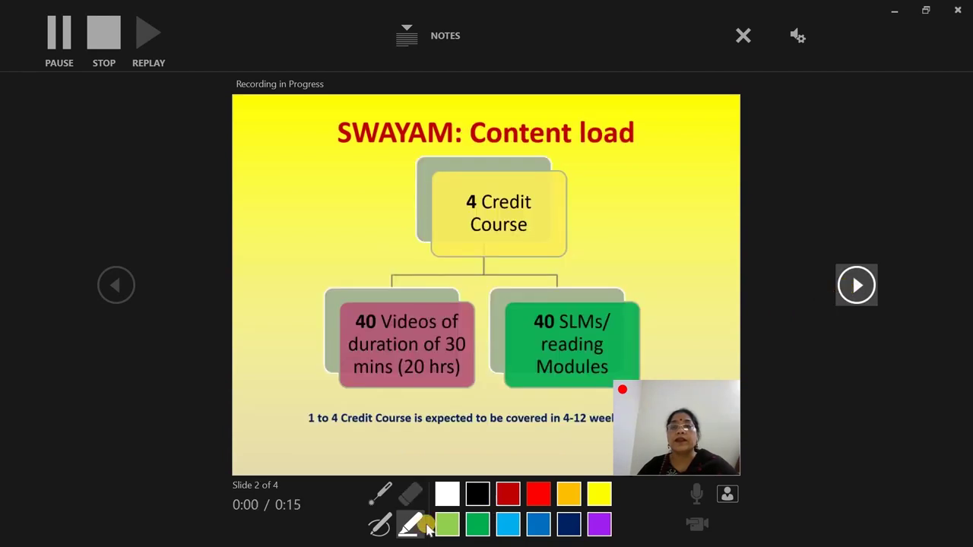
# Circle the '4 Credit Course' box in red pen and advance to the Four Quadrant Approach slide.
pyautogui.click(380, 524)
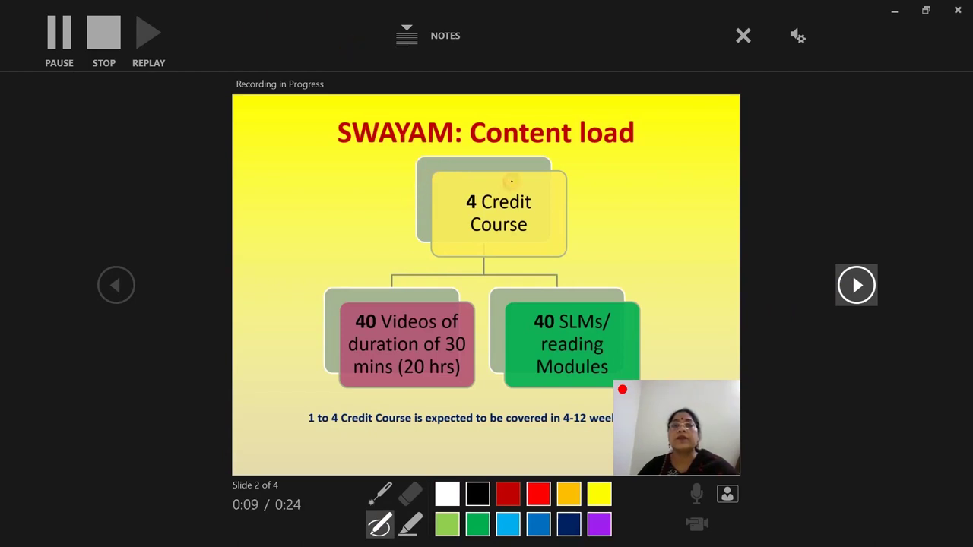
pyautogui.moveTo(561, 234)
pyautogui.mouseDown()
pyautogui.moveTo(422, 204)
pyautogui.moveTo(424, 176)
pyautogui.mouseUp()
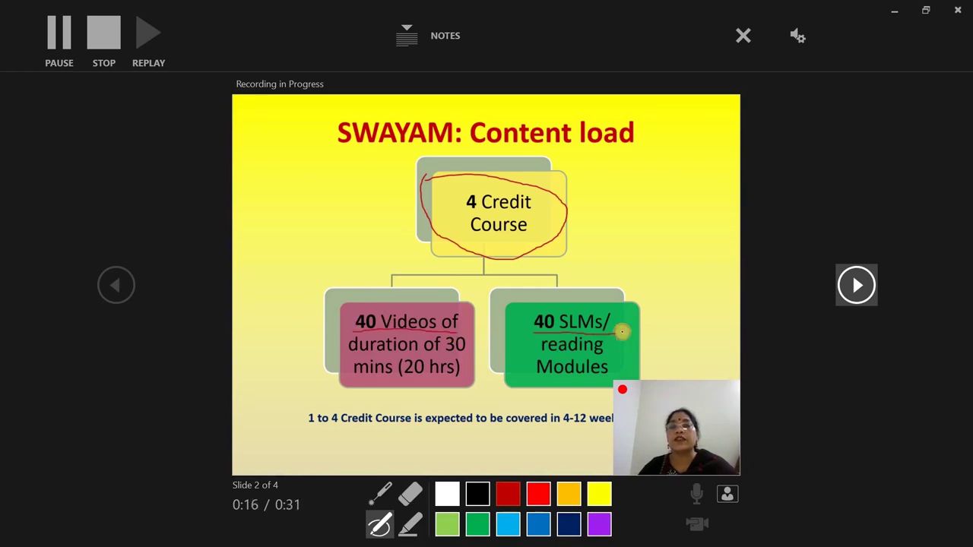
pyautogui.click(856, 285)
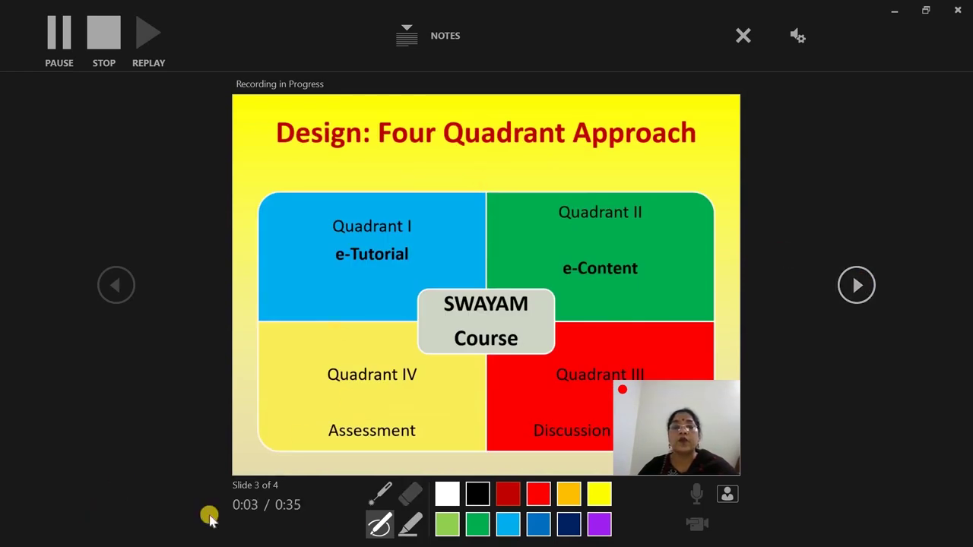
# Use the laser pointer, advance to the Quadrant I e-Tutorial slide, then stop recording and close the recorder.
pyautogui.click(380, 494)
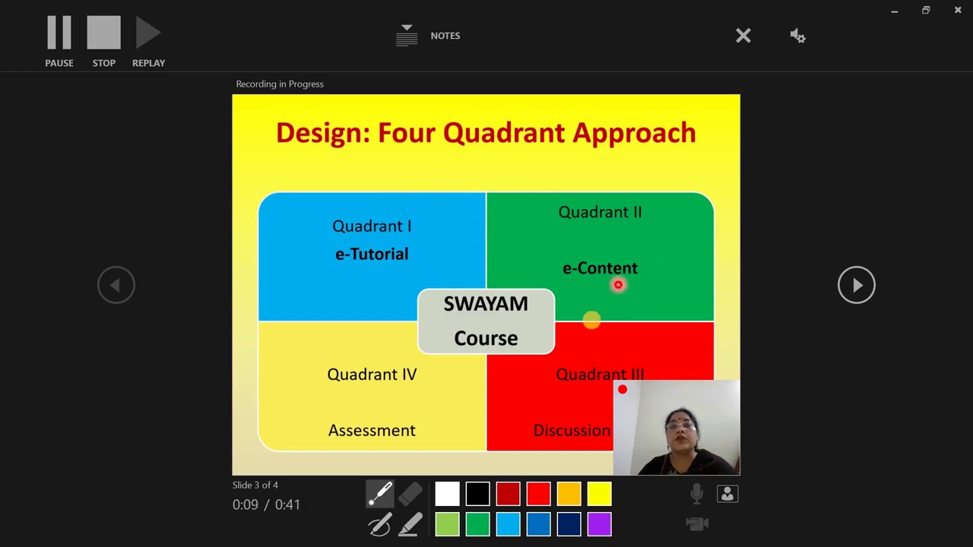
pyautogui.click(861, 290)
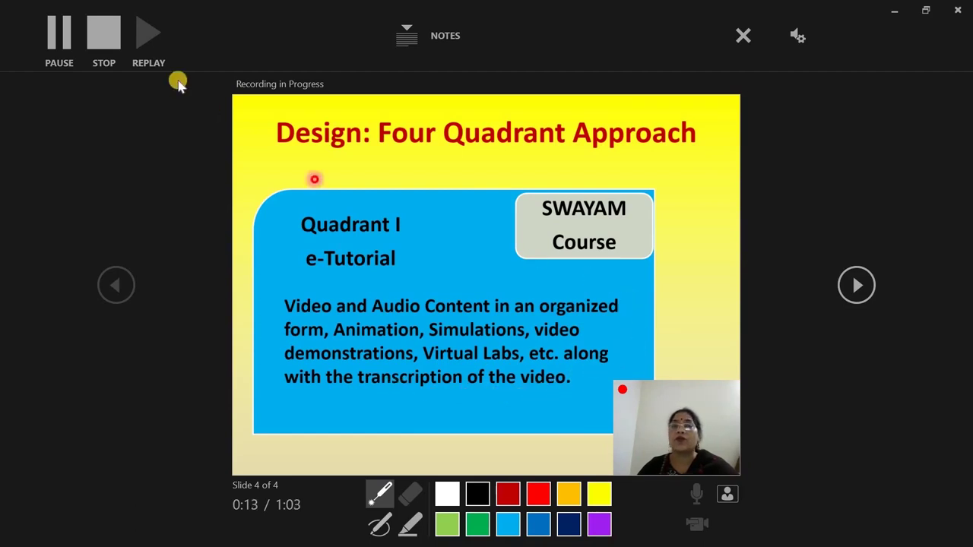
pyautogui.click(104, 34)
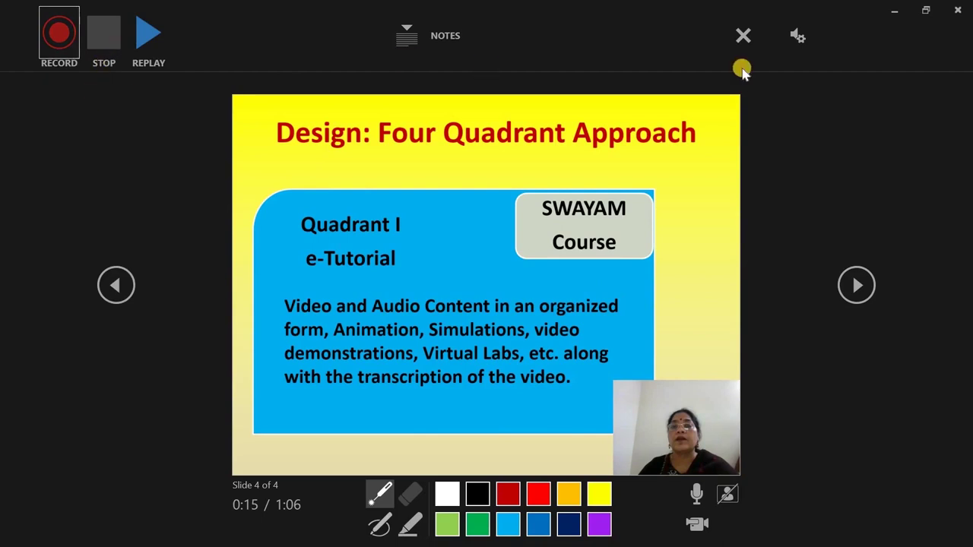
pyautogui.click(953, 13)
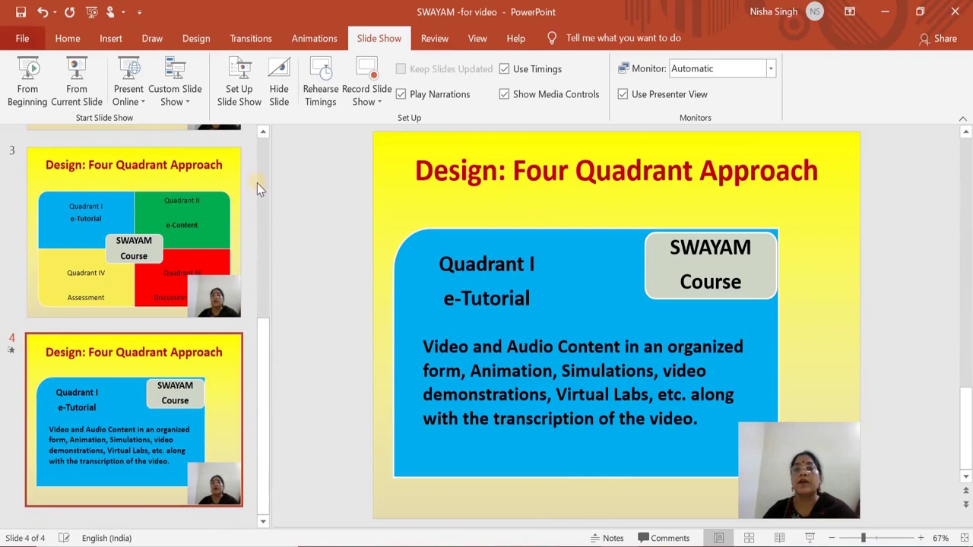
# Move the webcam videos to slide 1's top-right corner and beside slide 2's 4 Credit Course box.
pyautogui.click(266, 147)
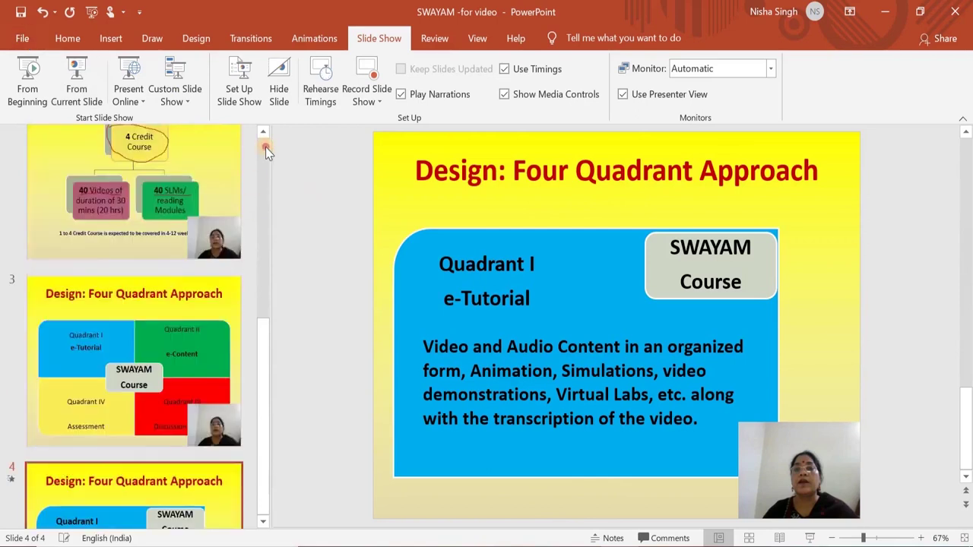
pyautogui.click(265, 147)
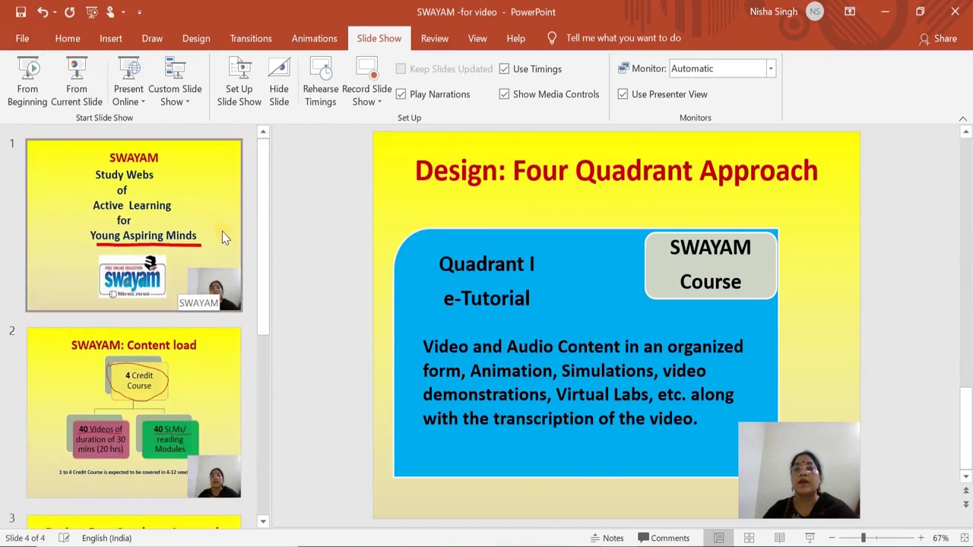
pyautogui.click(218, 194)
pyautogui.click(217, 291)
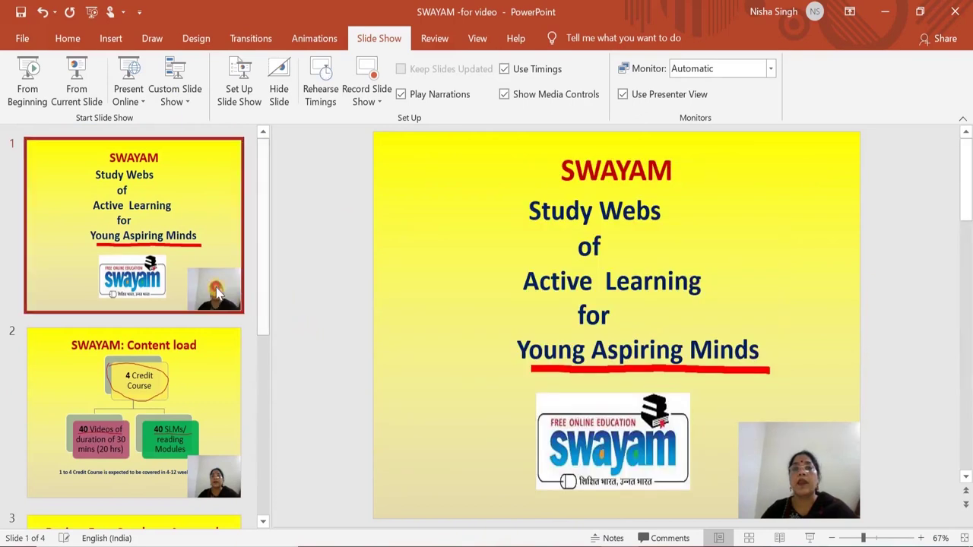
pyautogui.moveTo(764, 441); pyautogui.dragTo(764, 152)
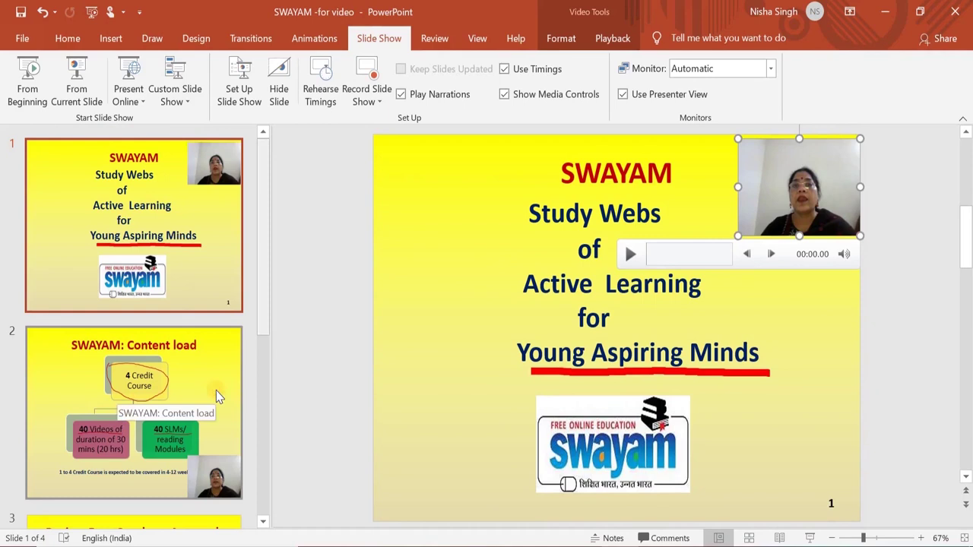
pyautogui.click(215, 390)
pyautogui.moveTo(777, 458); pyautogui.dragTo(766, 257)
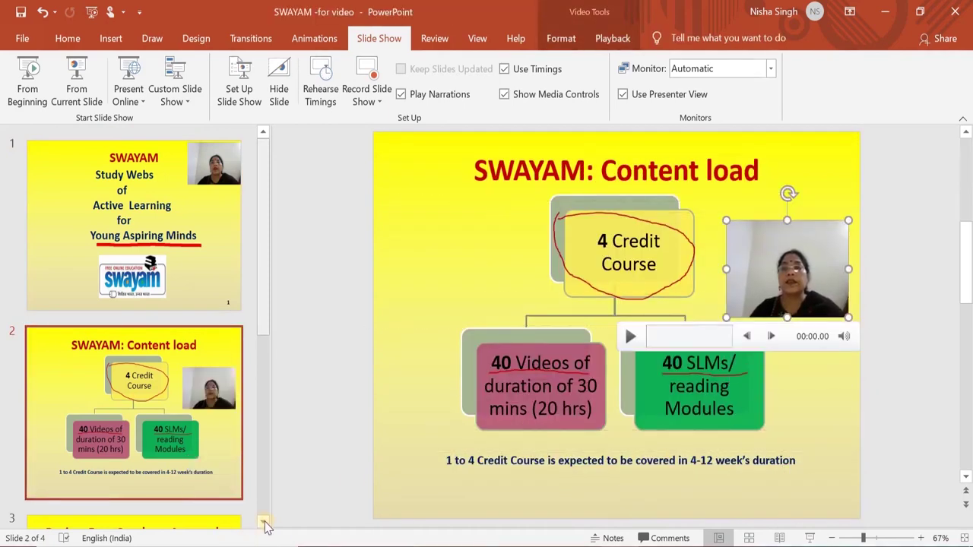
# Move slide 3's webcam video up beside e-Content, then open the File overview from slide 4.
pyautogui.scroll(-5, 265, 522)
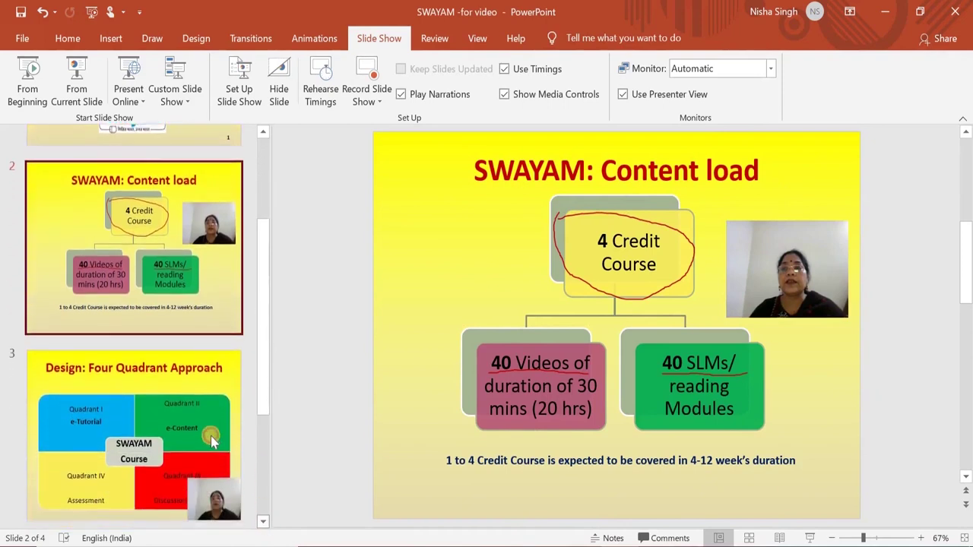
pyautogui.click(213, 441)
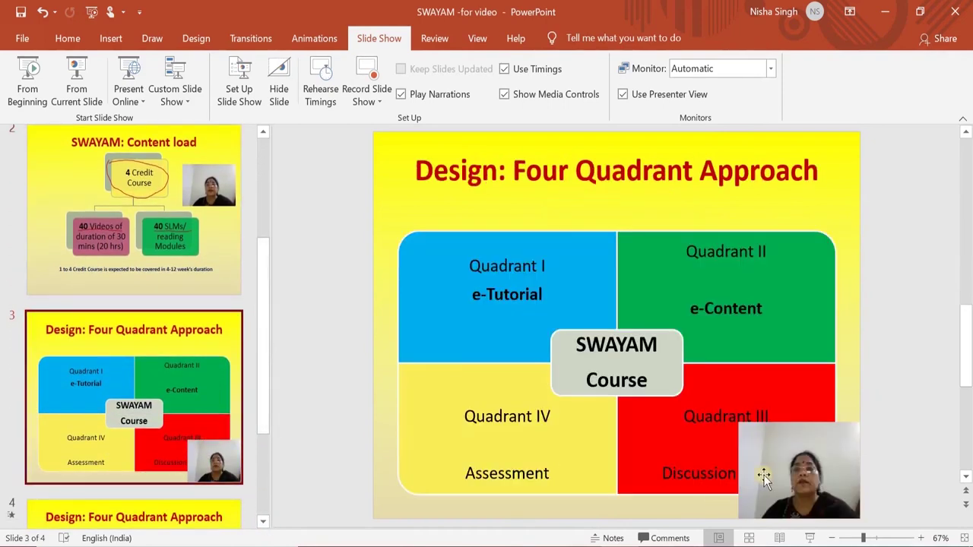
pyautogui.moveTo(760, 445); pyautogui.dragTo(791, 361)
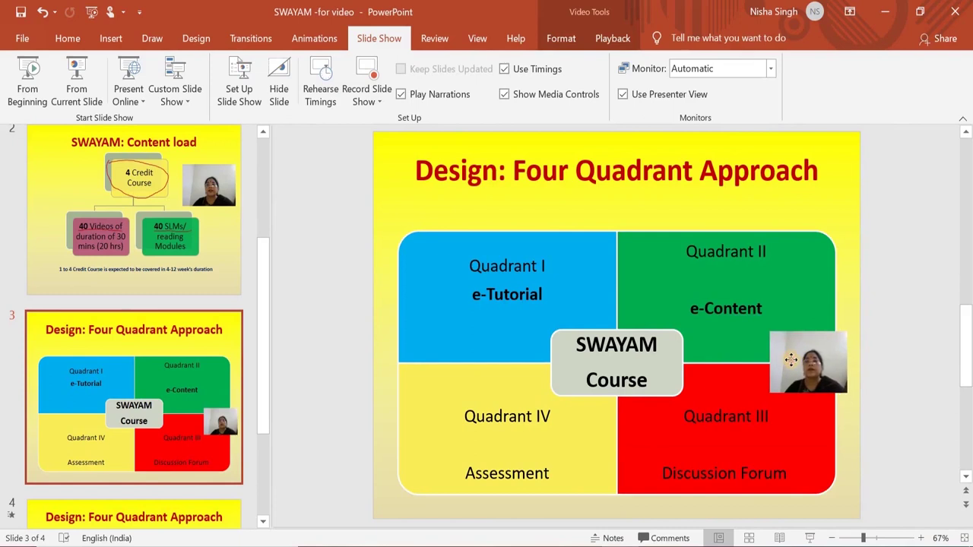
pyautogui.click(791, 362)
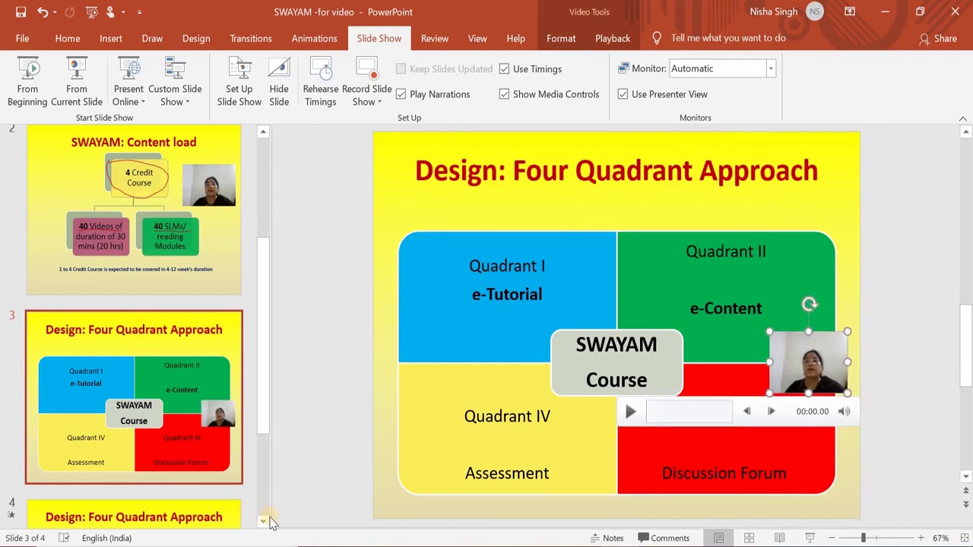
pyautogui.scroll(-3, 266, 523)
pyautogui.click(232, 416)
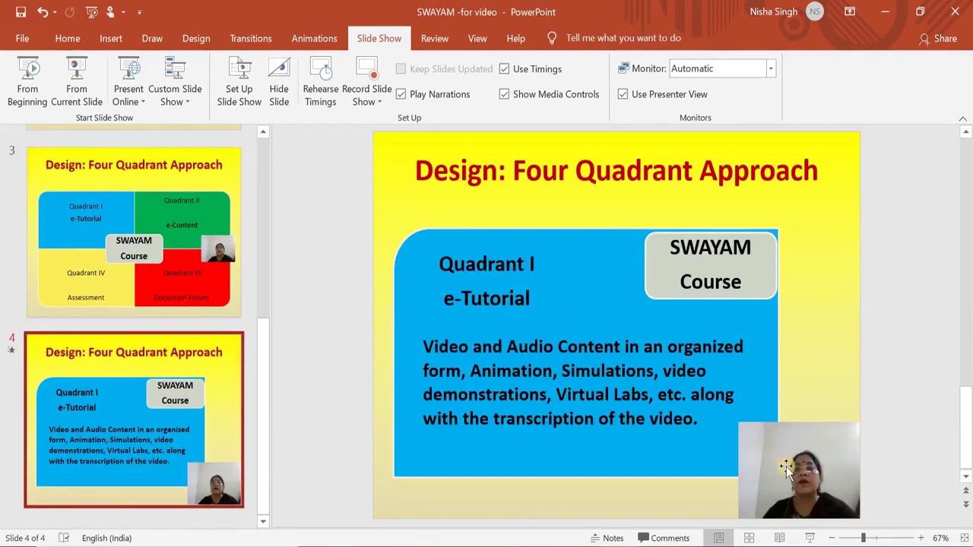
pyautogui.click(27, 38)
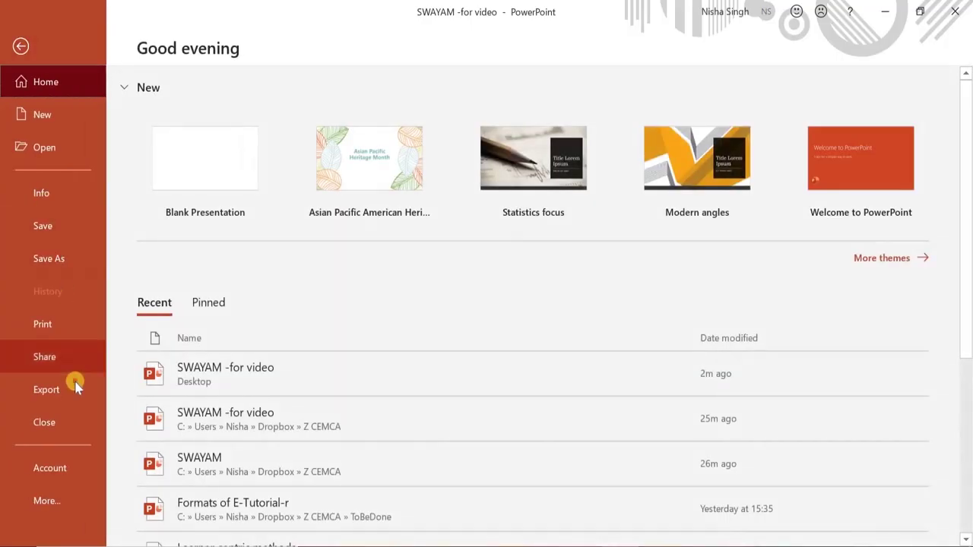
# Export the deck to the Desktop as MPEG-4 video 'SWAYAM -for video', then minimize PowerPoint.
pyautogui.click(74, 385)
pyautogui.click(246, 156)
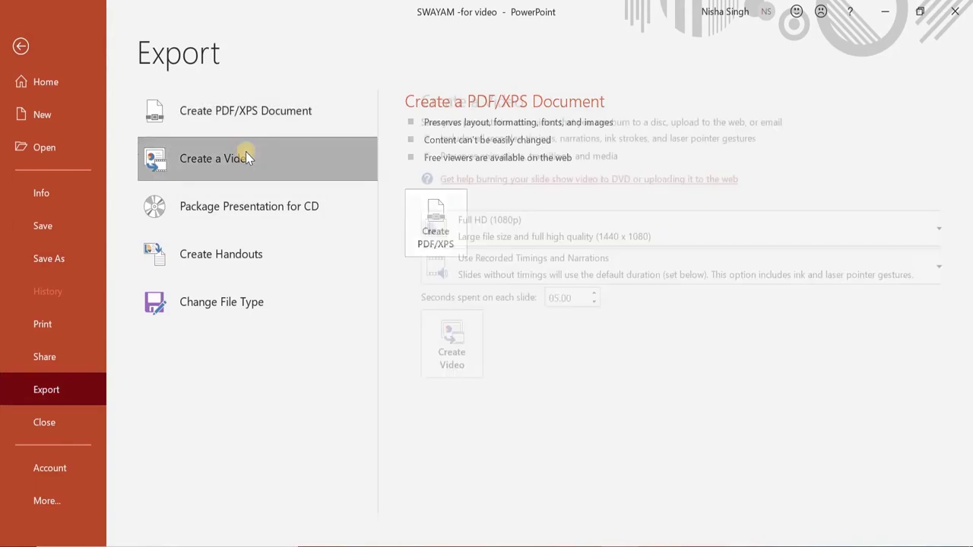
pyautogui.click(447, 351)
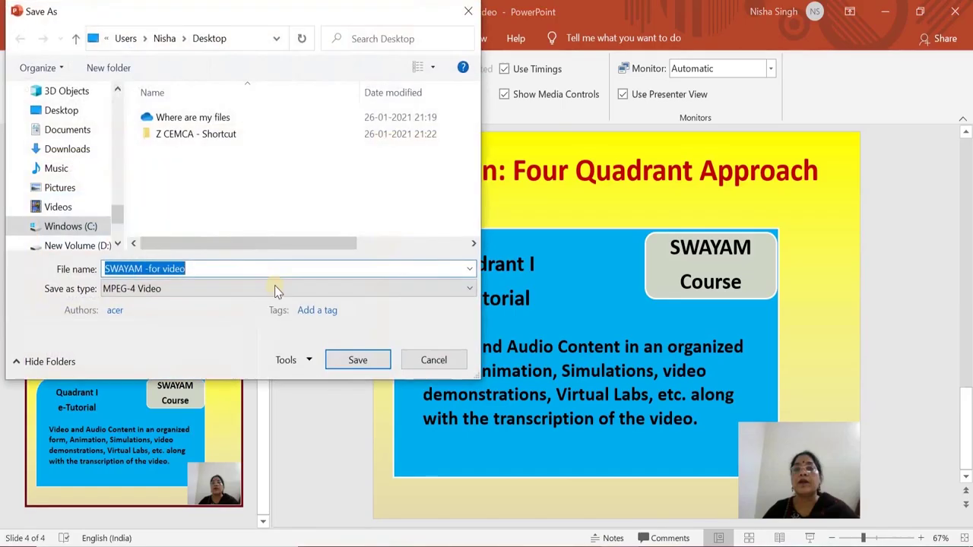
pyautogui.click(380, 362)
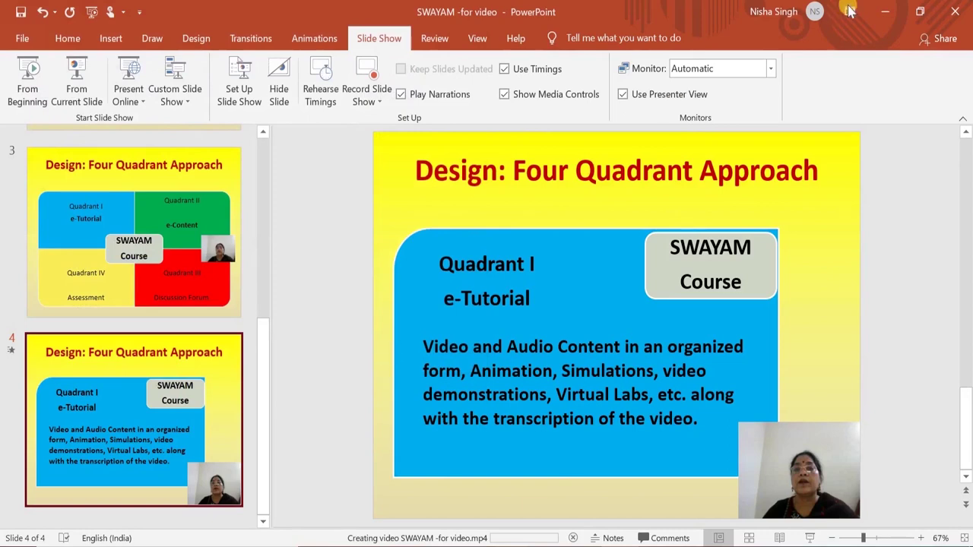
pyautogui.click(882, 13)
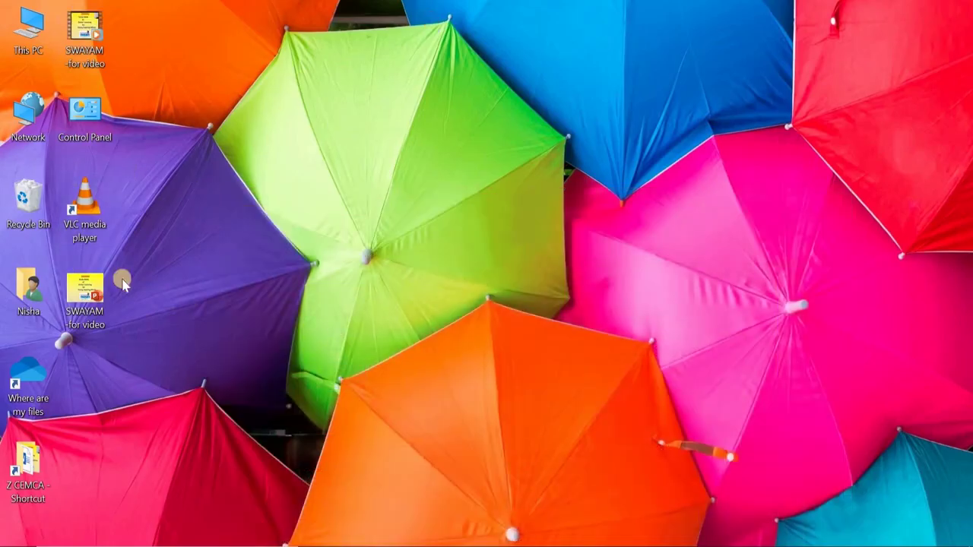
# Play 'SWAYAM -for video' from the desktop, then close the player with Alt+F4.
pyautogui.doubleClick(82, 32)
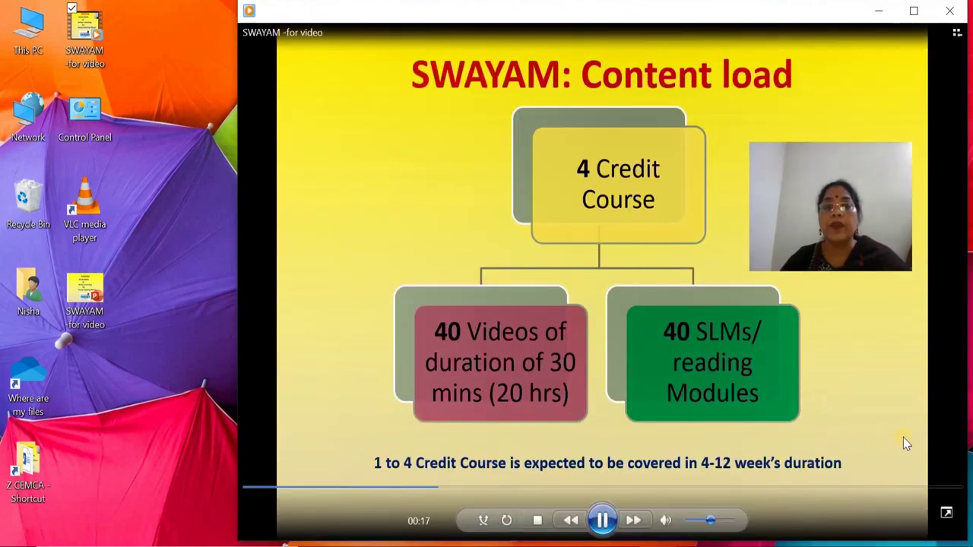
pyautogui.hotkey('alt', 'F4')
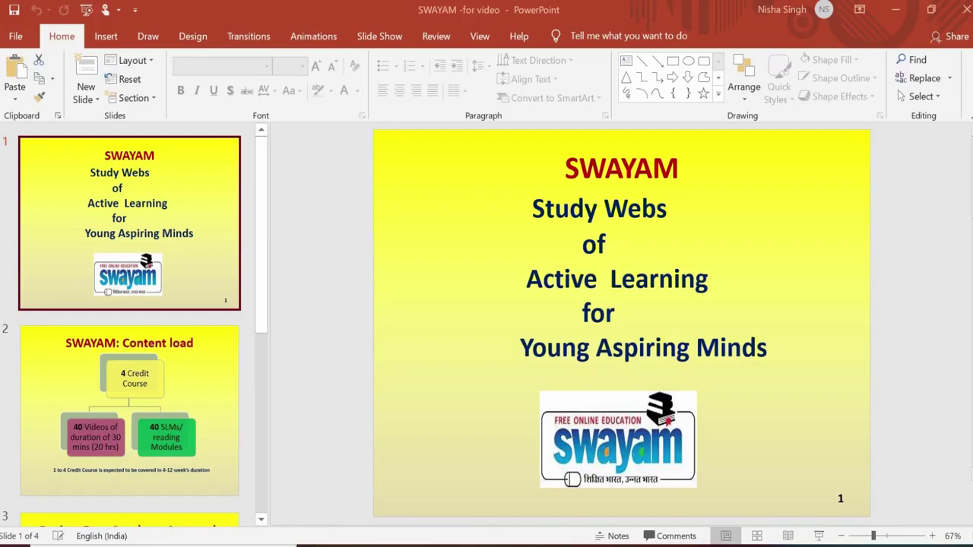
# Launch the Screencast-O-Matic free recorder from the screencast-o-matic.com website.
pyautogui.click(393, 544)
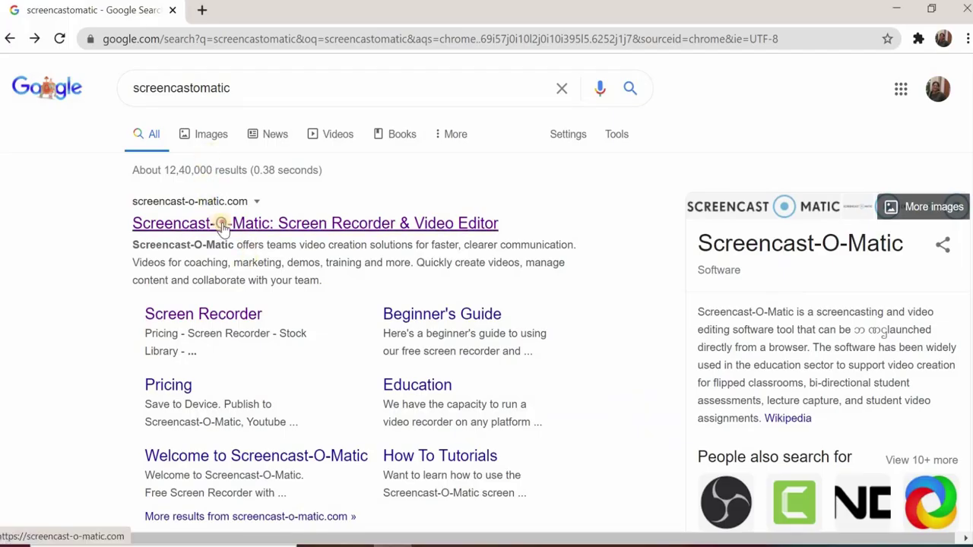
pyautogui.click(220, 224)
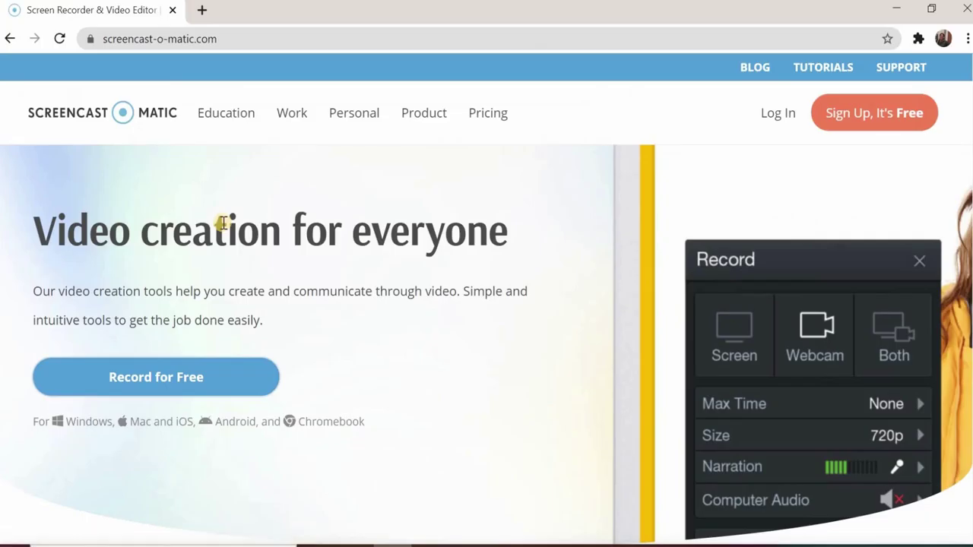
pyautogui.click(232, 385)
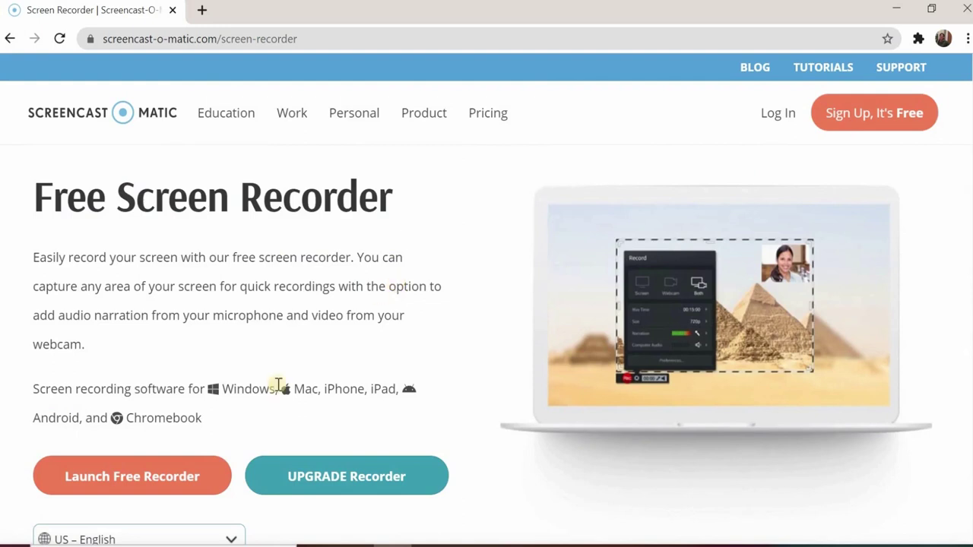
pyautogui.click(190, 471)
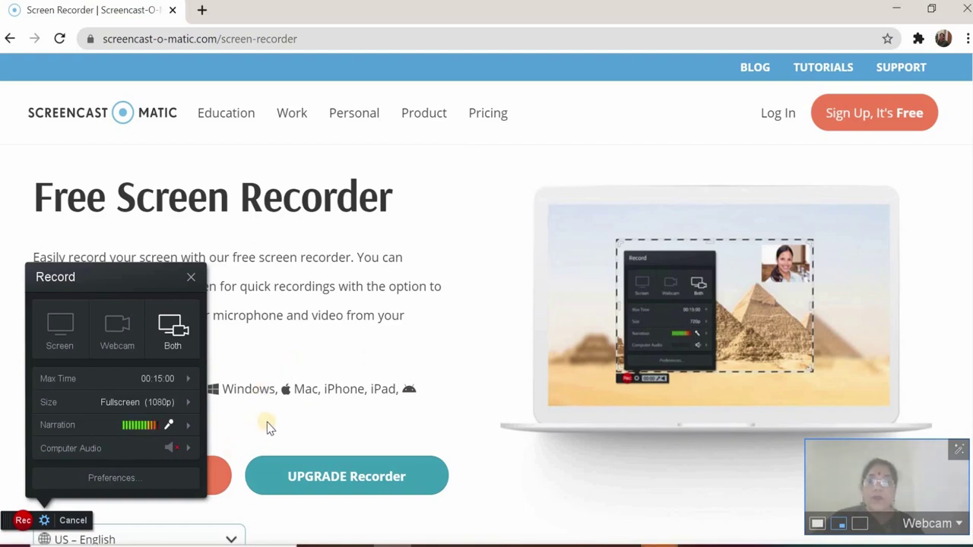
# Set capture mode to Both screen and webcam, accept Preferences, and enlarge the webcam preview.
pyautogui.click(74, 333)
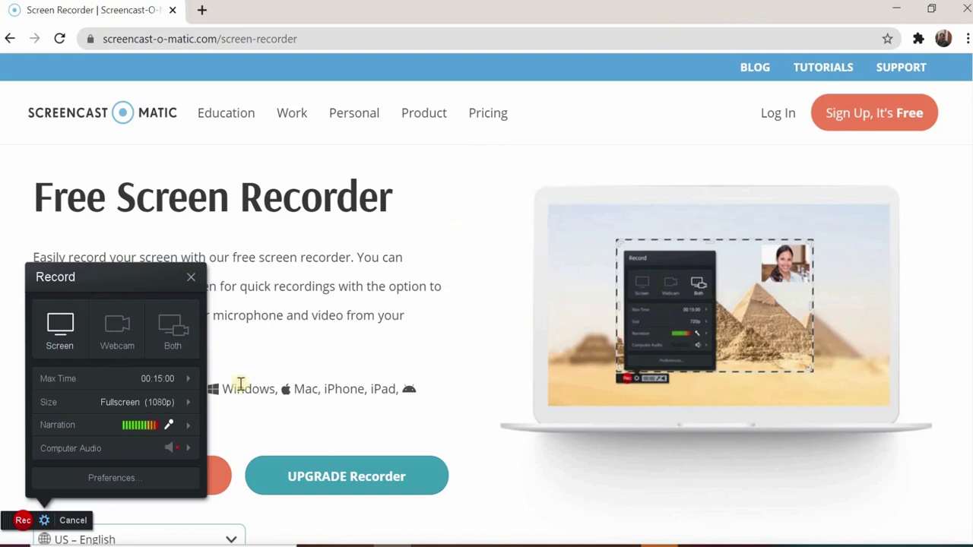
pyautogui.click(119, 325)
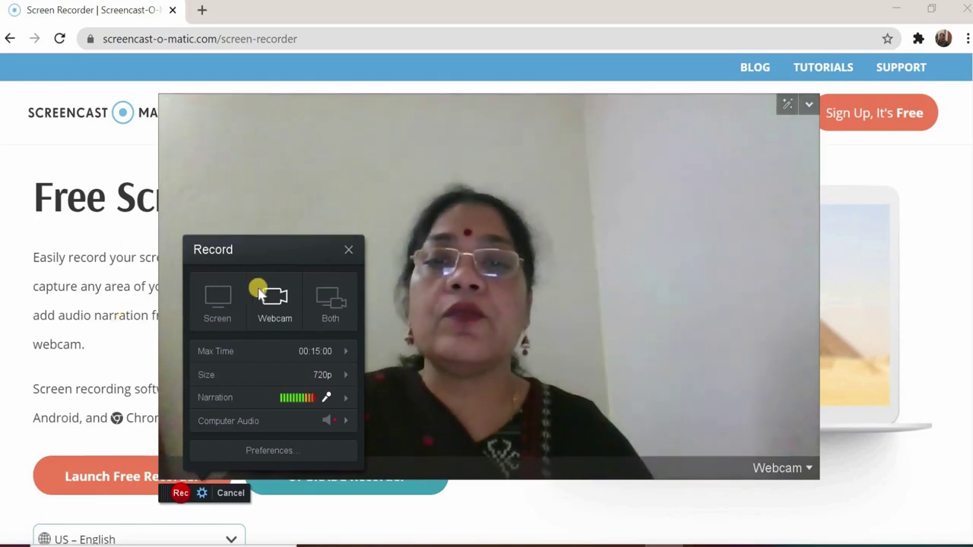
pyautogui.click(327, 306)
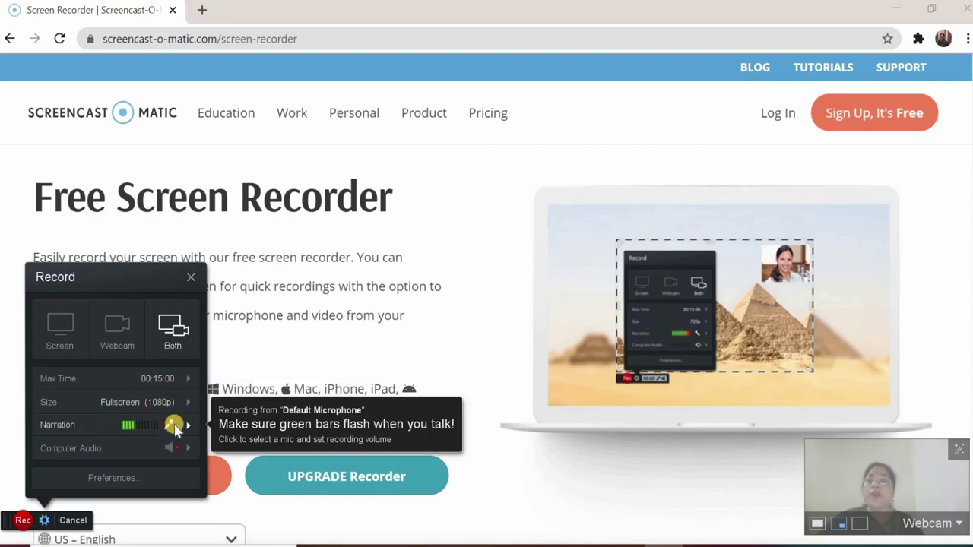
pyautogui.moveTo(167, 452)
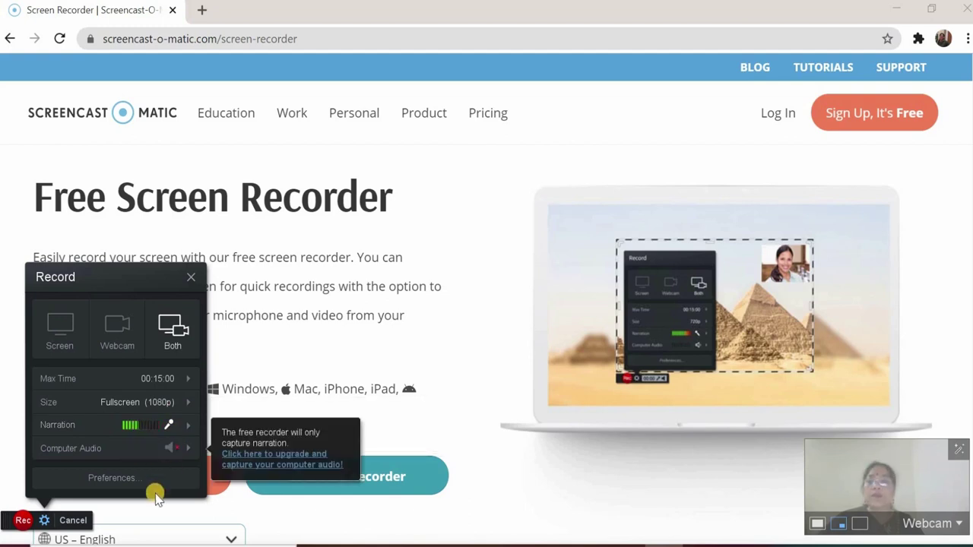
pyautogui.click(47, 522)
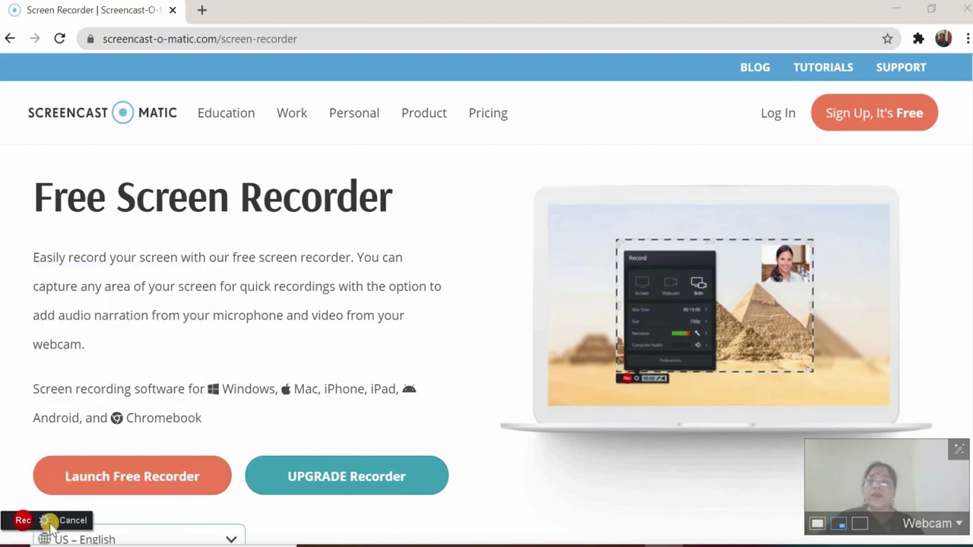
pyautogui.click(47, 522)
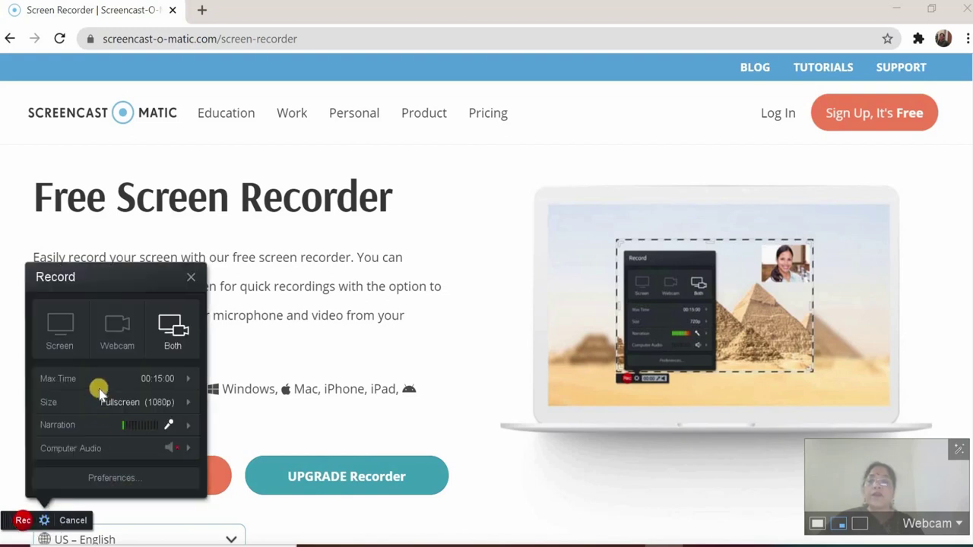
pyautogui.click(134, 479)
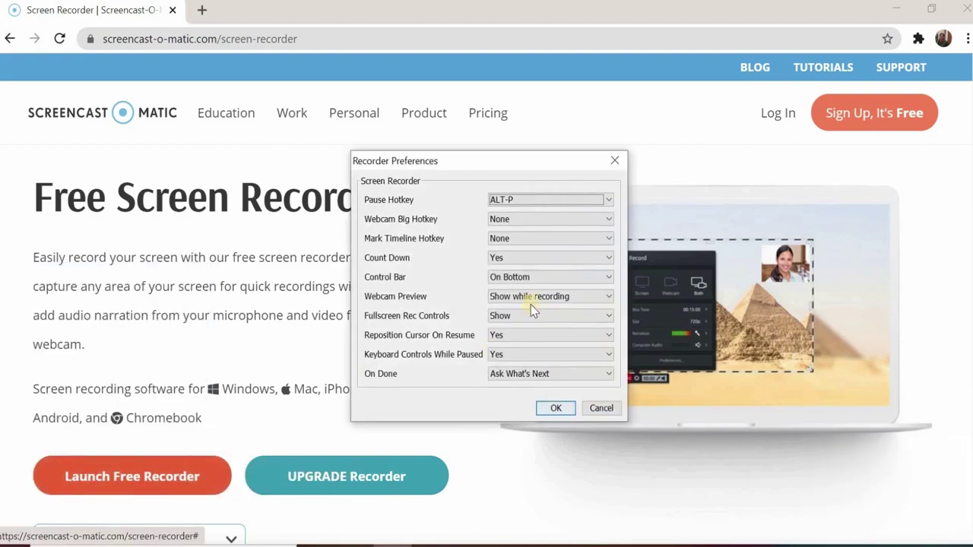
pyautogui.click(559, 409)
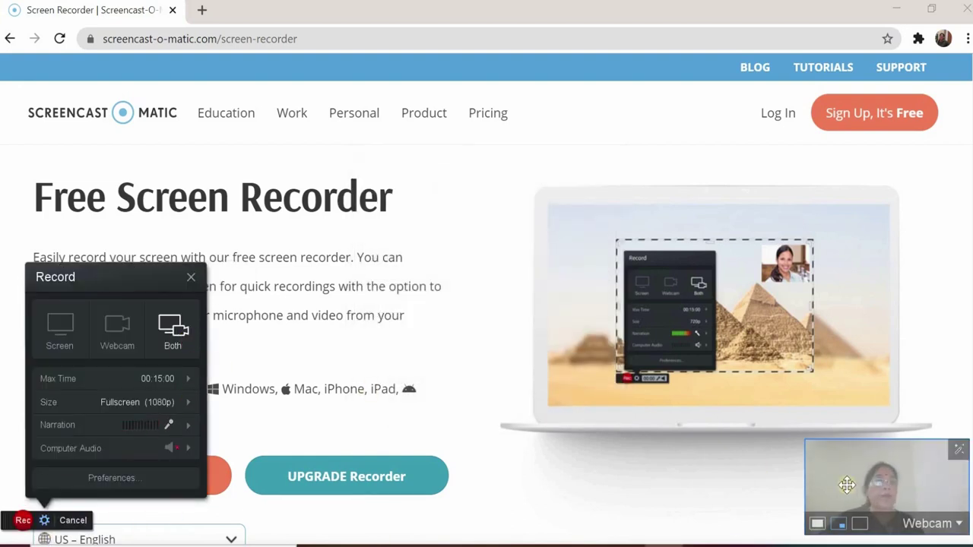
pyautogui.click(819, 526)
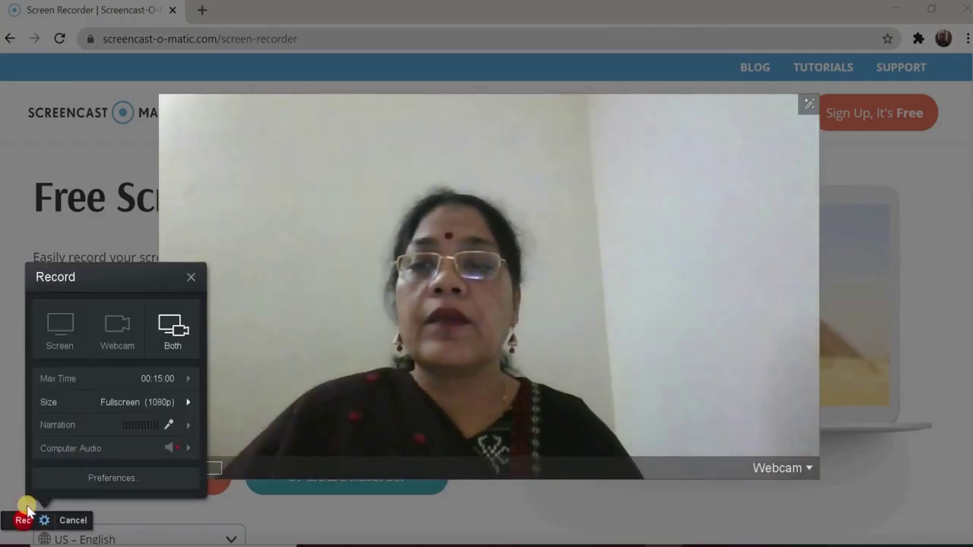
# Start the Screencast-O-Matic capture with a small webcam overlay and launch the SWAYAM slide show.
pyautogui.hotkey('alt', 'p')
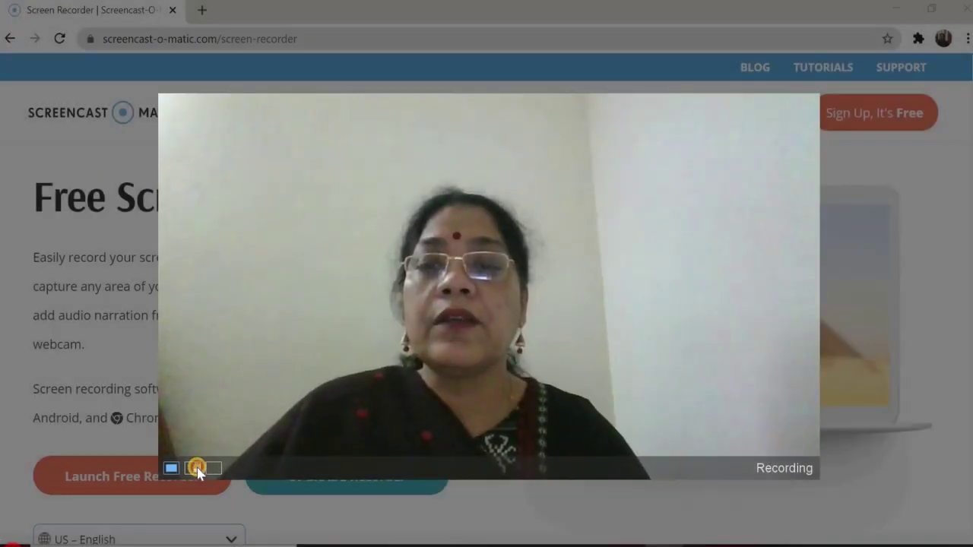
pyautogui.click(196, 469)
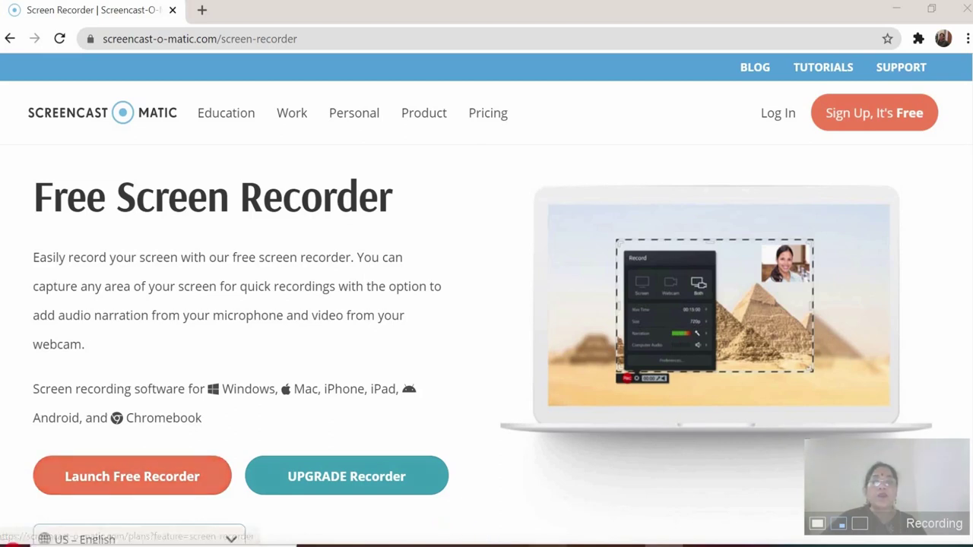
pyautogui.hotkey('alt', 'Tab')
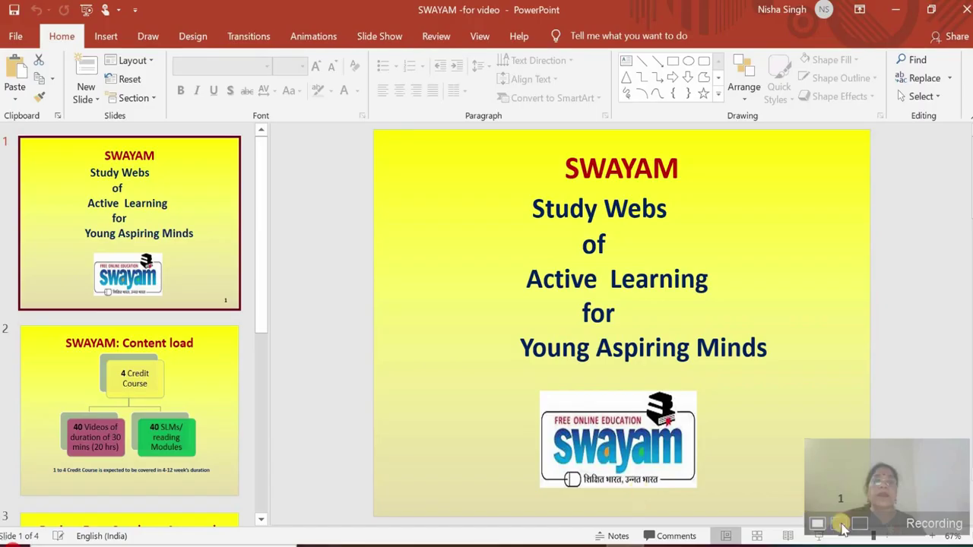
pyautogui.click(820, 535)
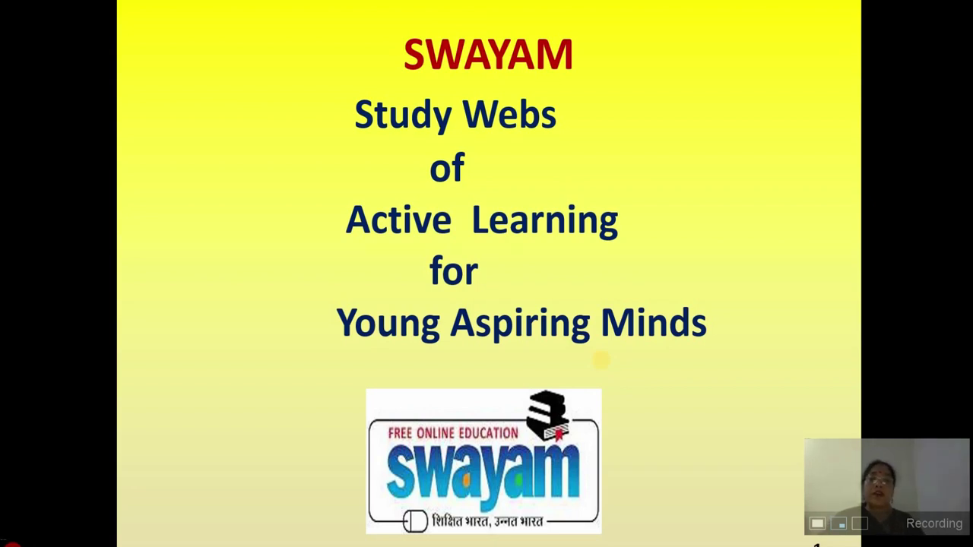
# Advance through the Content load, Four Quadrant and Quadrant I e-Tutorial slides, then exit the show.
pyautogui.click(601, 359)
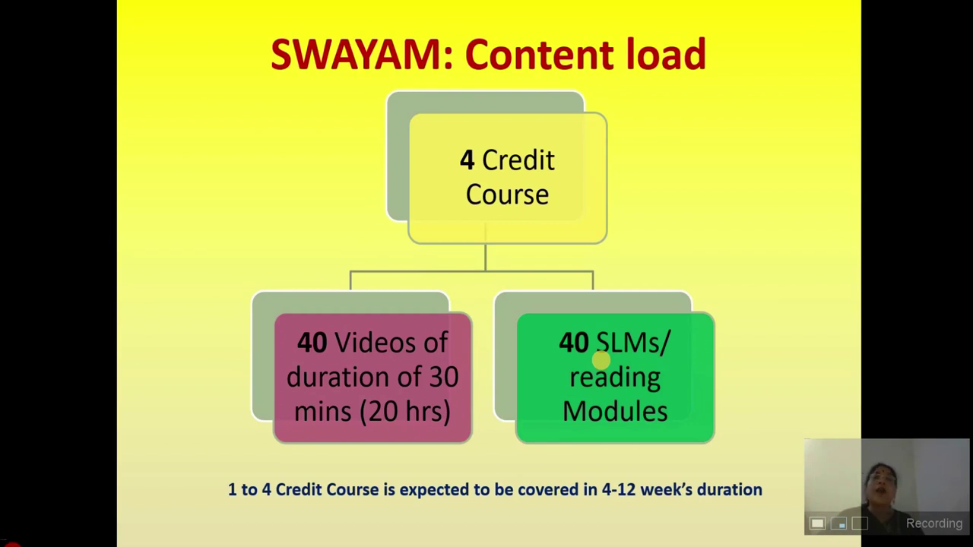
pyautogui.click(601, 360)
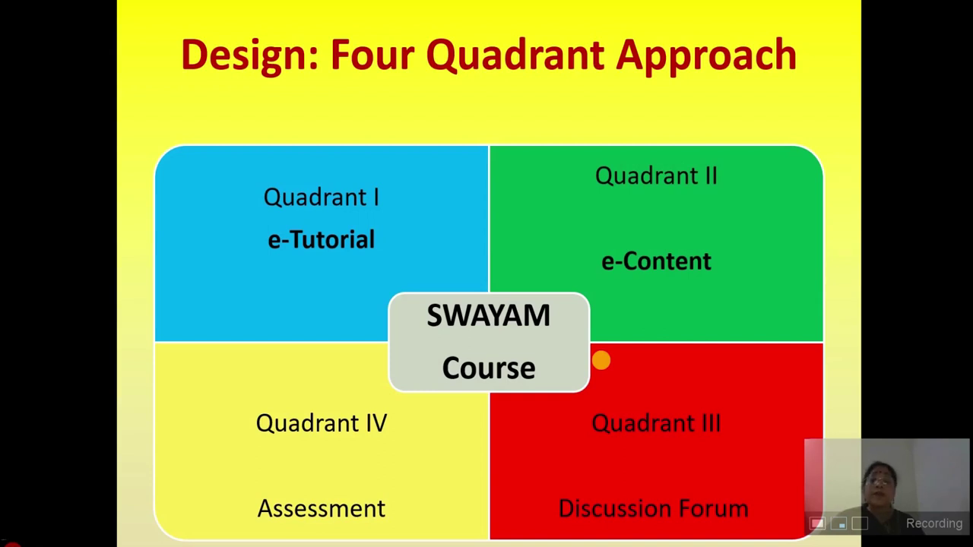
pyautogui.press('Right')
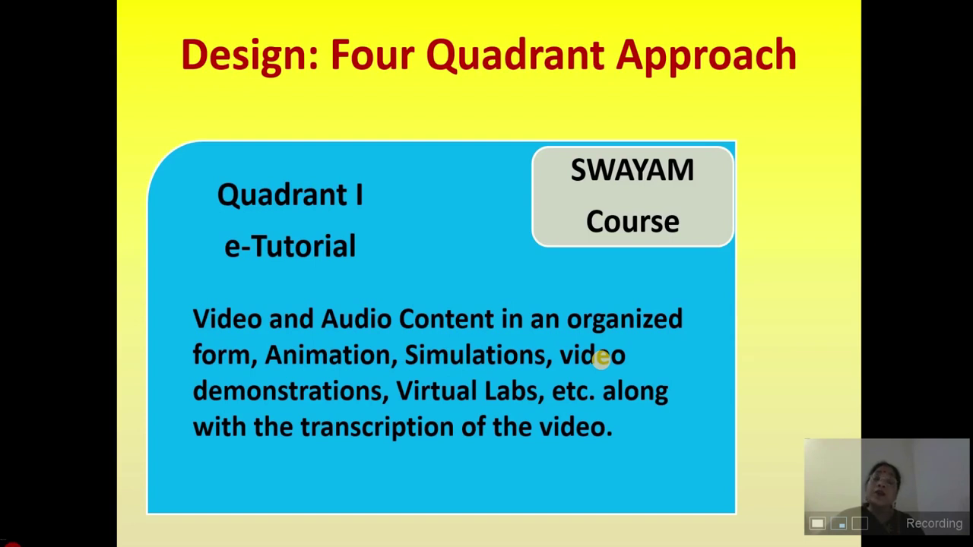
pyautogui.click(600, 361)
pyautogui.click(600, 361)
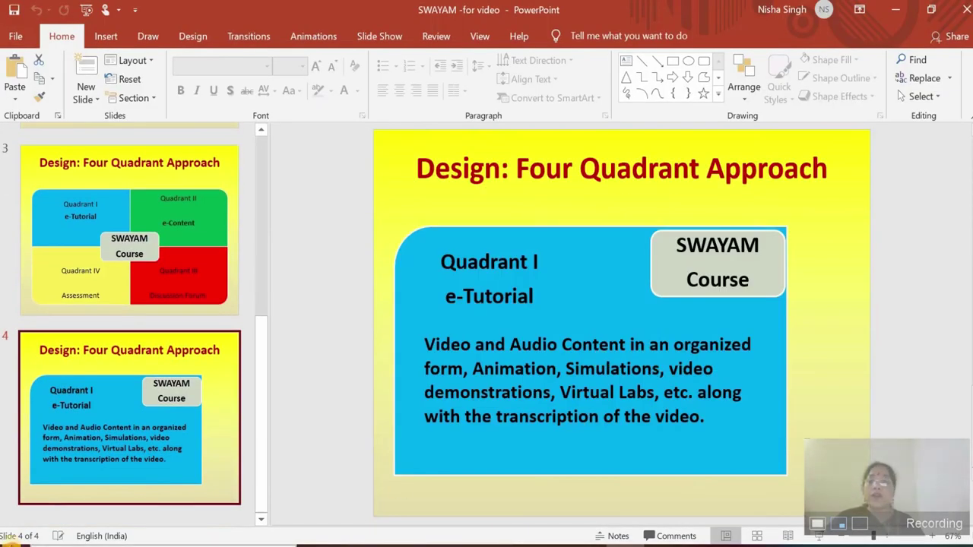
# Pause the capture, preview and pause the playback, then choose Done to reach the save choices.
pyautogui.hotkey('alt', 'p')
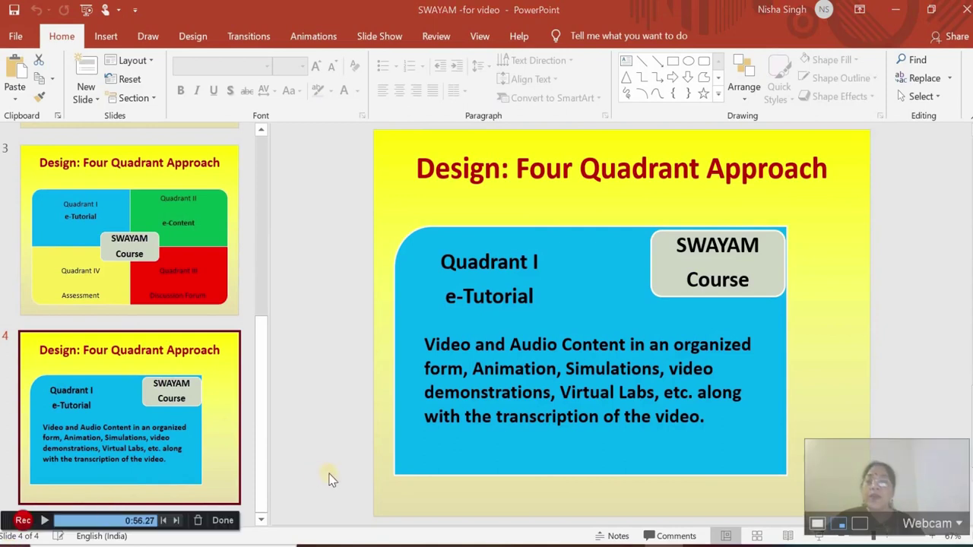
pyautogui.click(44, 521)
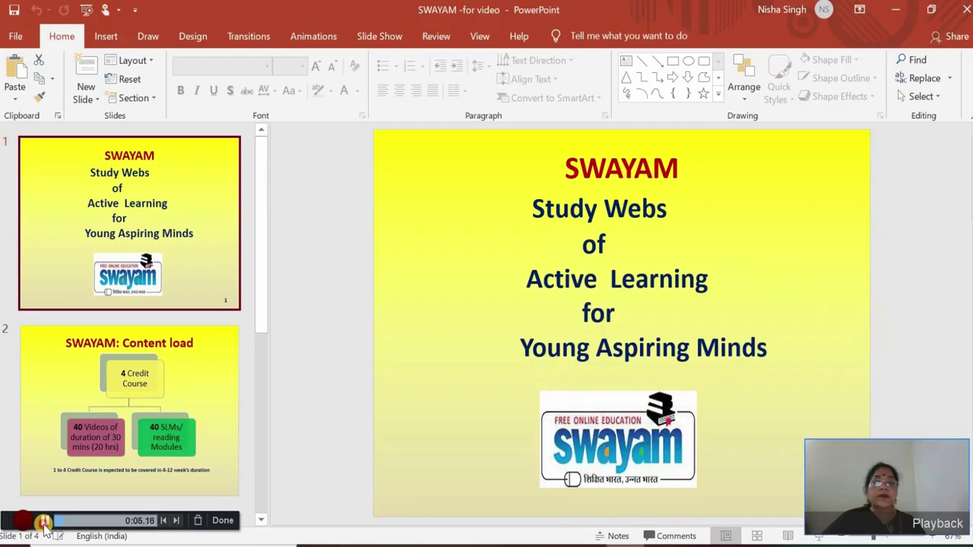
pyautogui.click(44, 522)
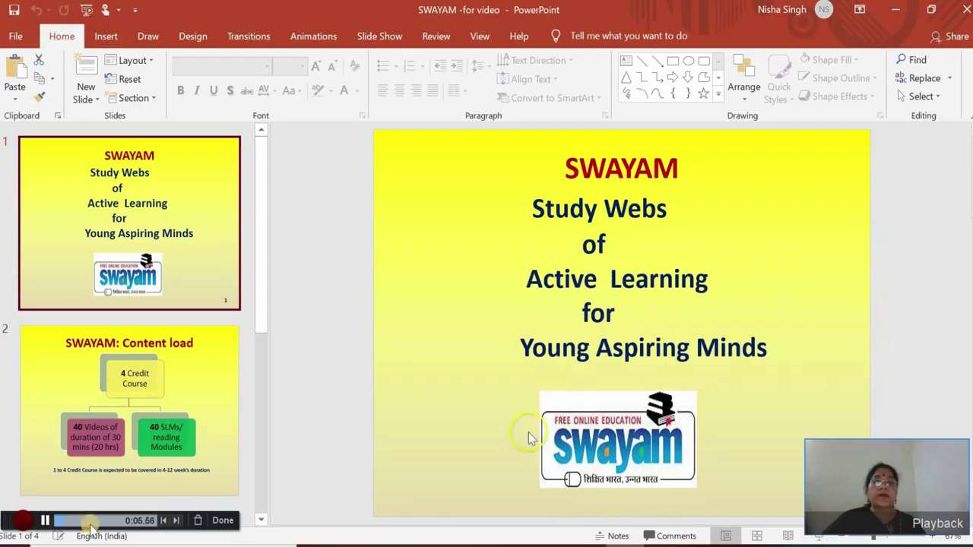
pyautogui.click(225, 523)
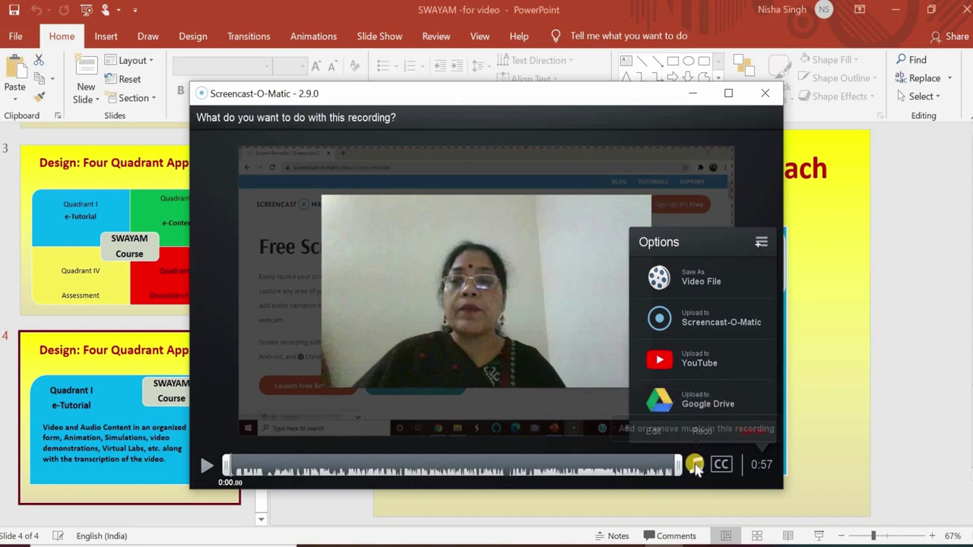
# Add the Acoustic stock track 'Easier Together' as background music for the 0:57 recording.
pyautogui.click(694, 465)
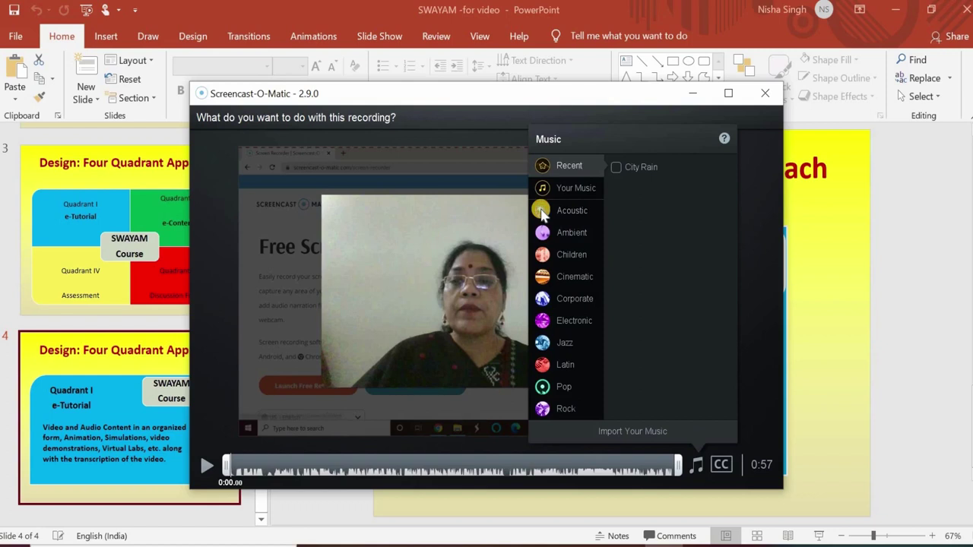
pyautogui.click(542, 211)
pyautogui.moveTo(615, 191)
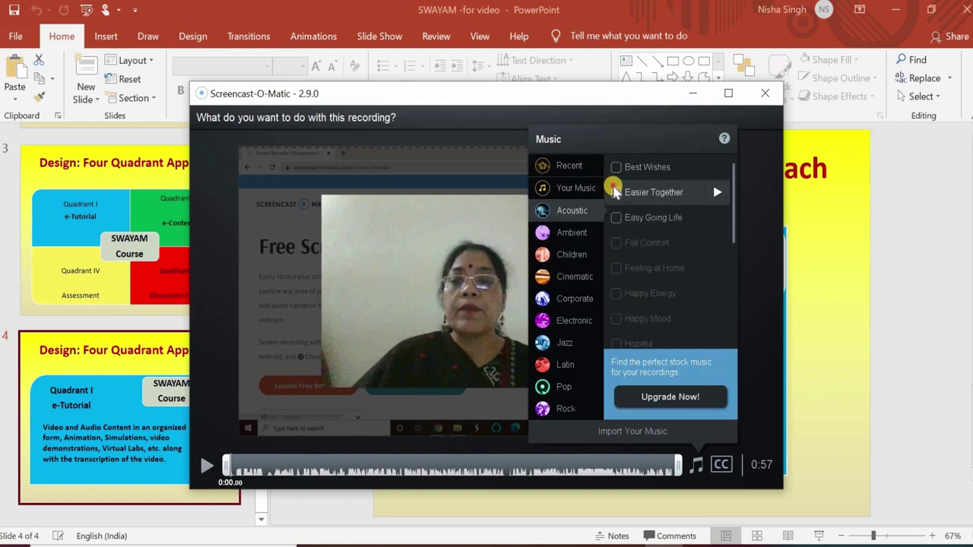
pyautogui.click(616, 191)
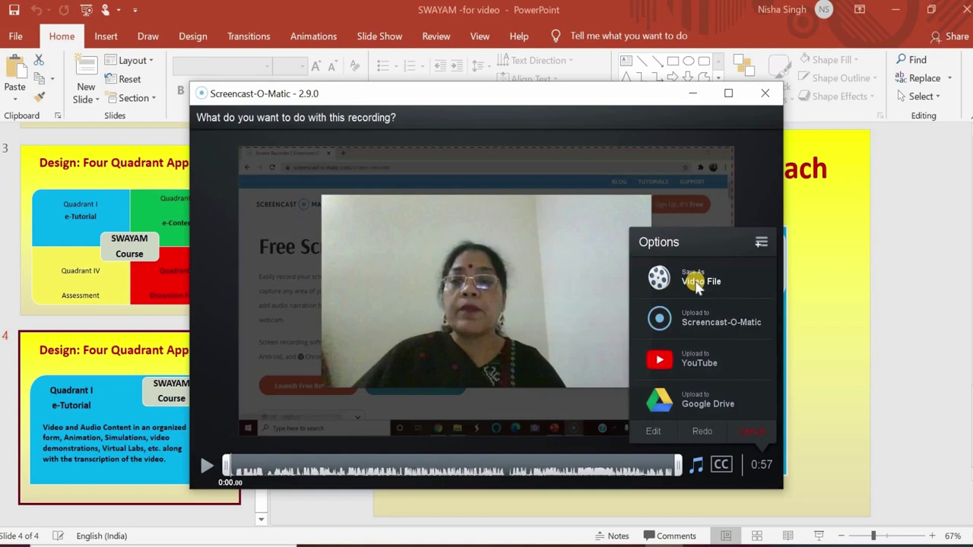
# Save the recording as a video file named 'Video'.
pyautogui.click(696, 283)
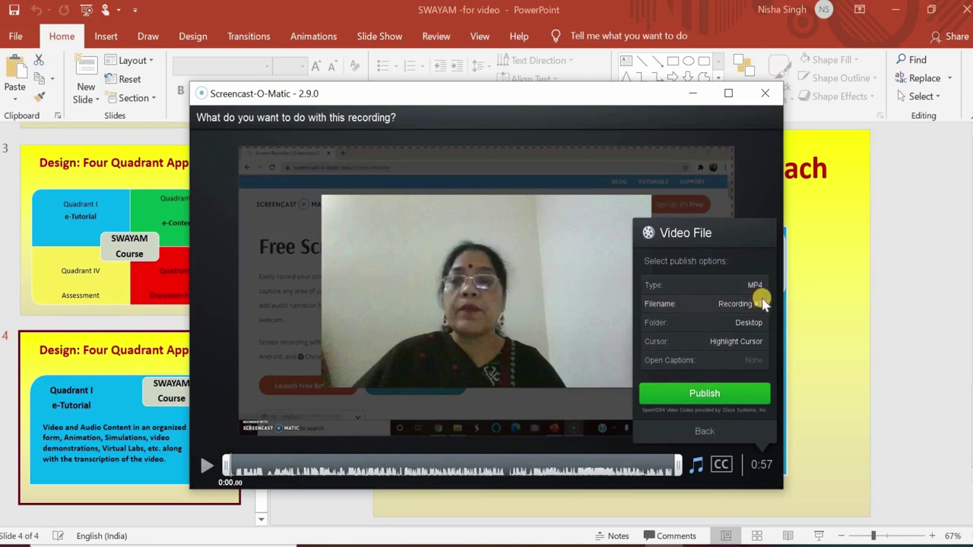
pyautogui.click(739, 304)
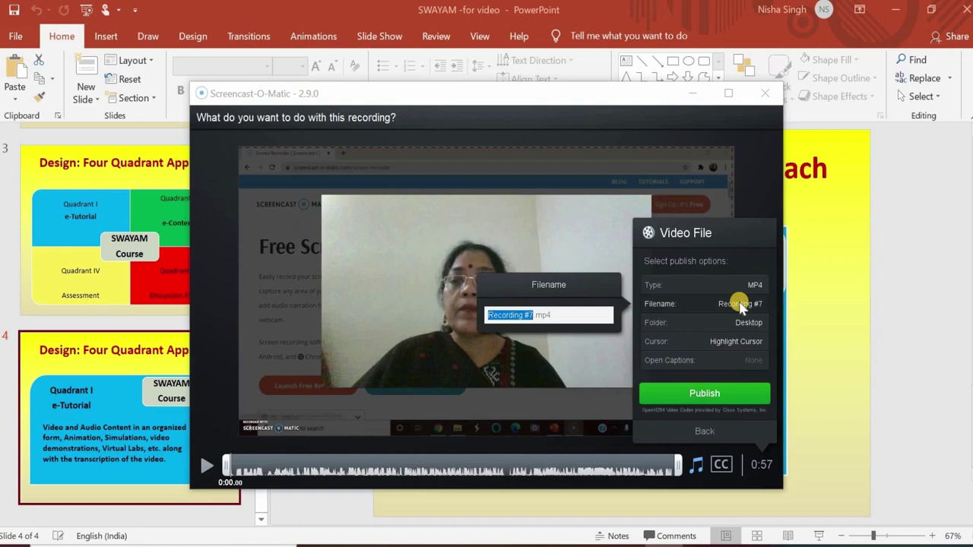
pyautogui.write('Video')
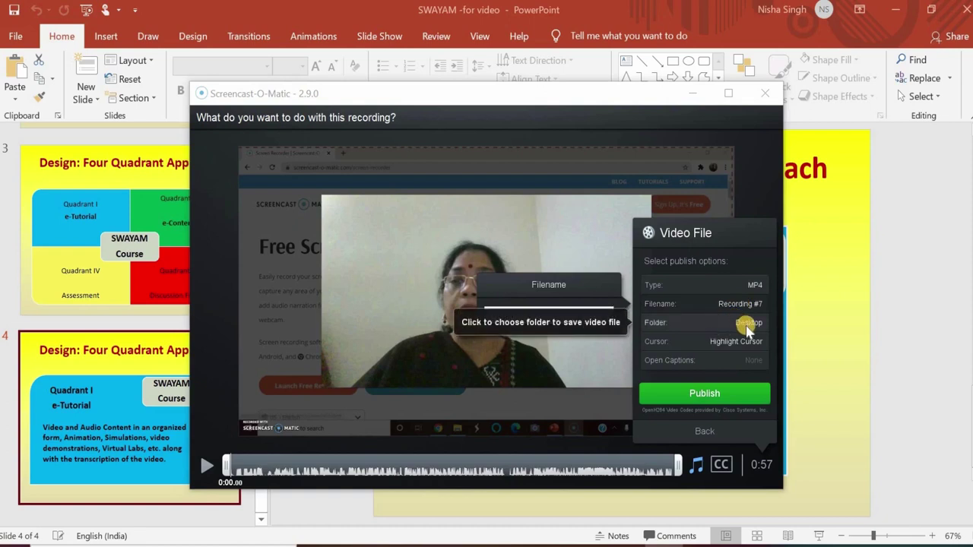
pyautogui.press('Return')
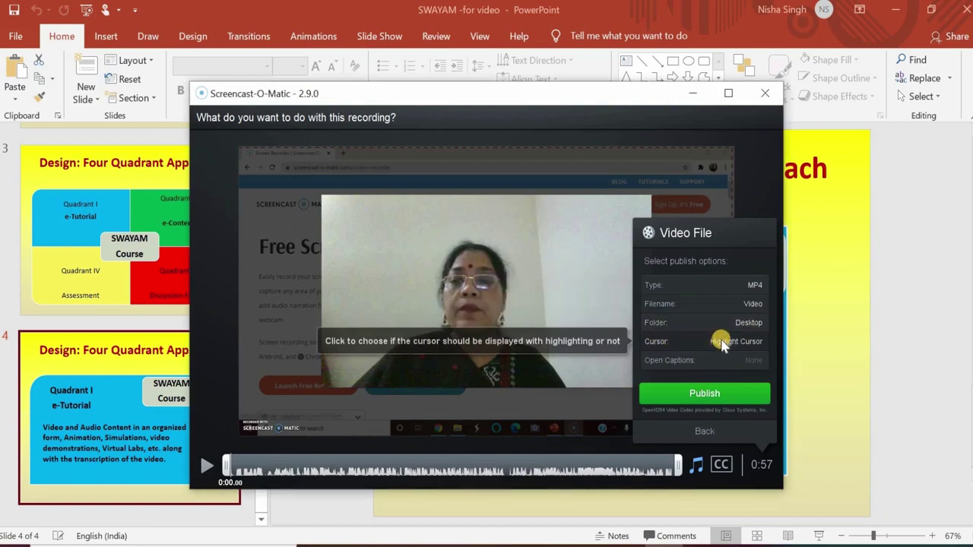
# Set the cursor to No Cursor and publish, overwriting the existing Video.mp4.
pyautogui.click(722, 343)
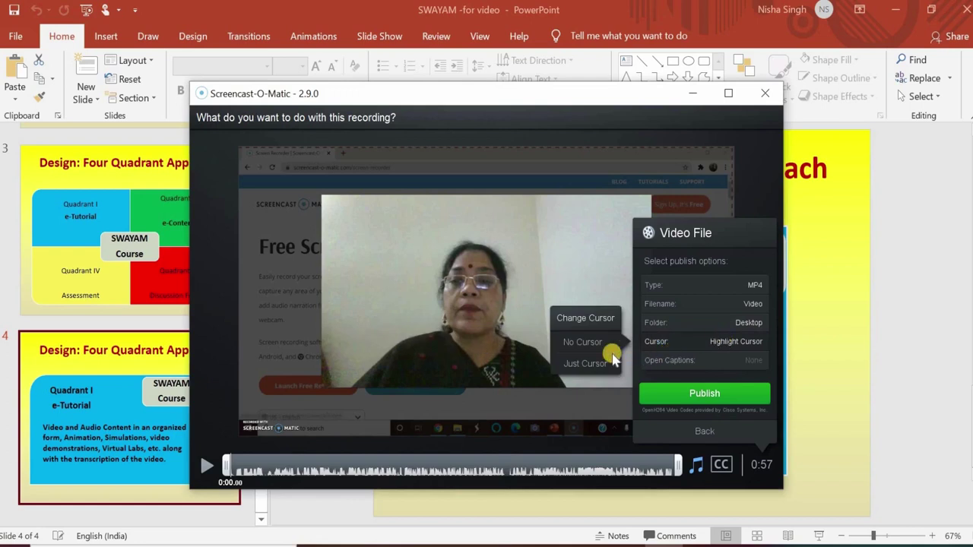
pyautogui.click(606, 344)
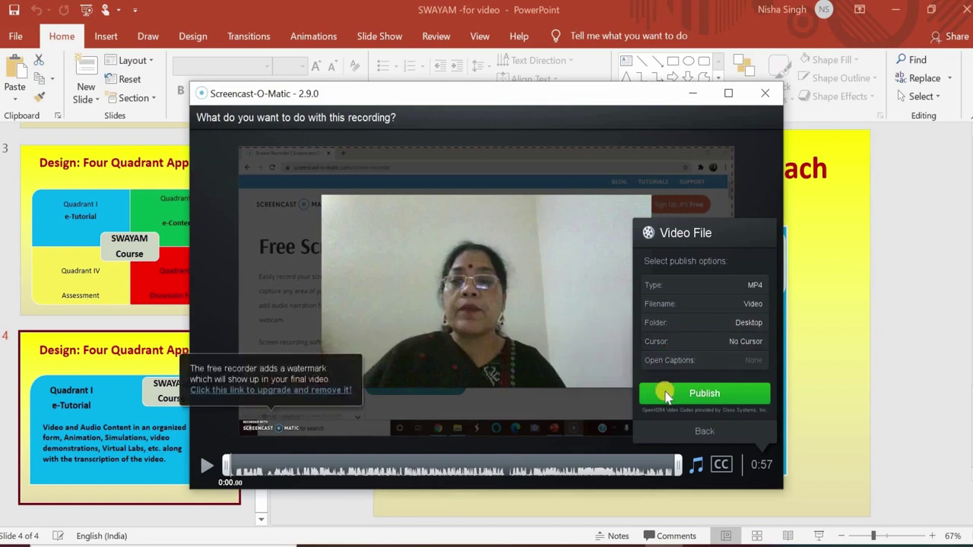
pyautogui.click(670, 395)
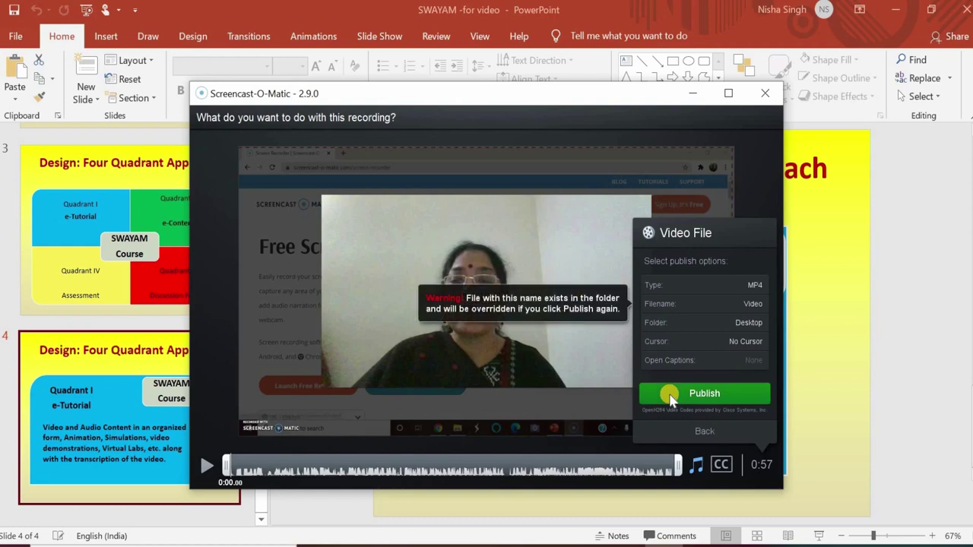
pyautogui.click(689, 395)
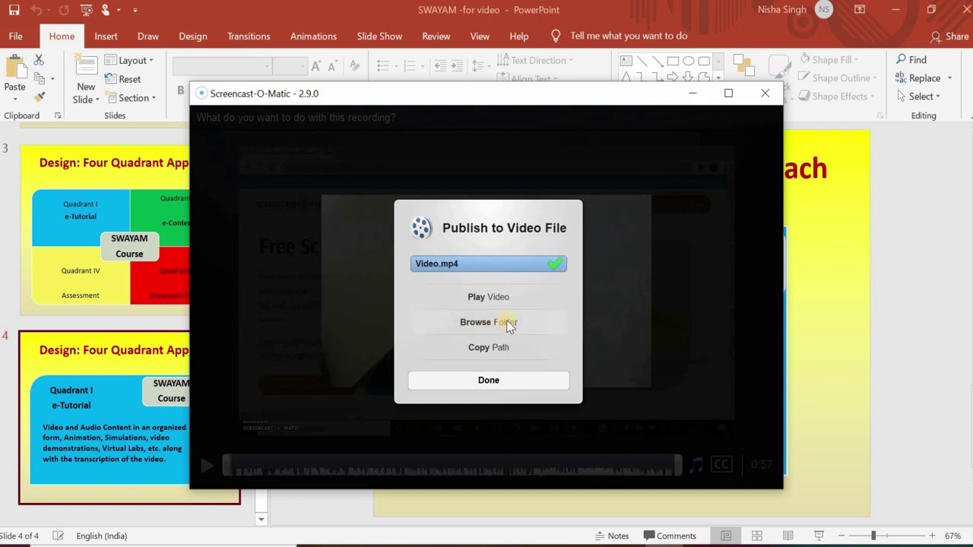
# Play Video.mp4 maximized and pause it at 00:21 on the Four Quadrant Approach slide.
pyautogui.click(498, 298)
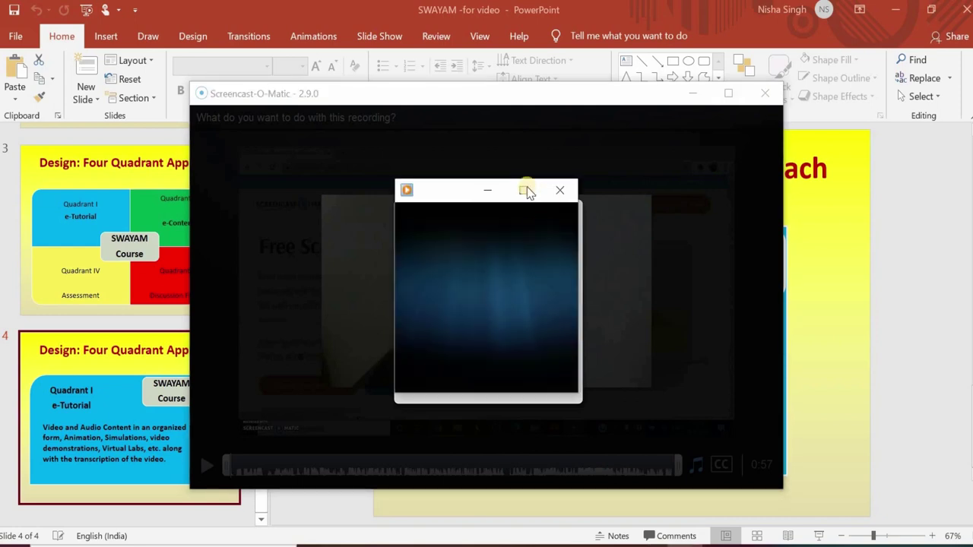
pyautogui.click(527, 192)
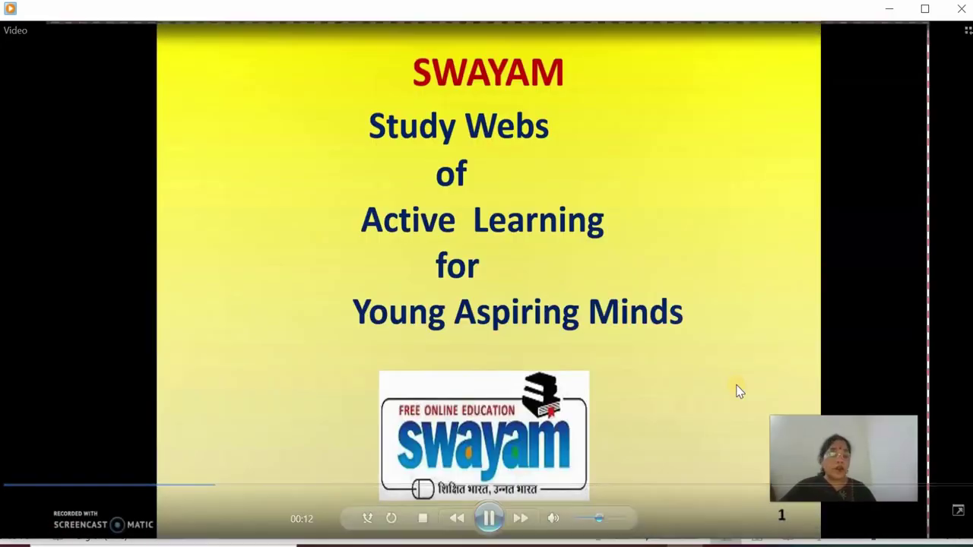
pyautogui.moveTo(669, 500)
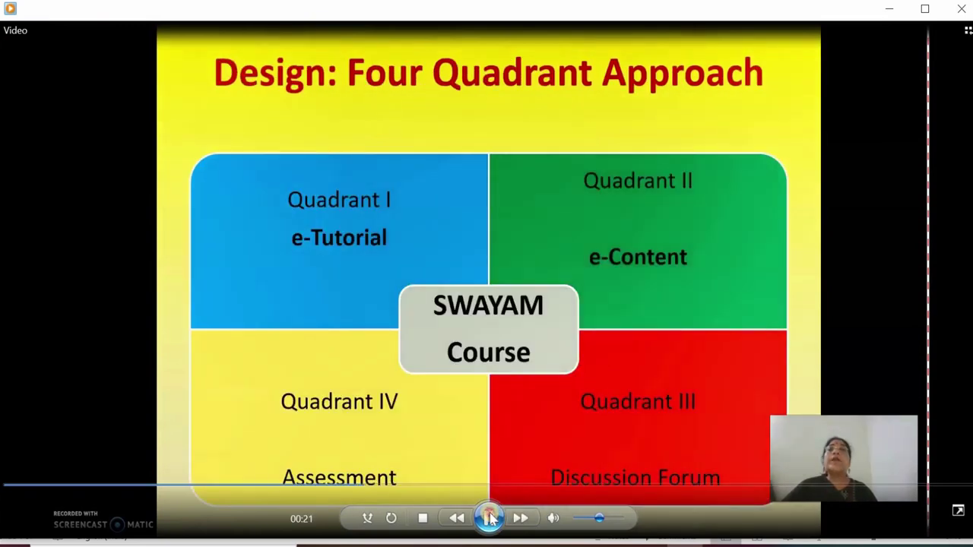
pyautogui.click(490, 517)
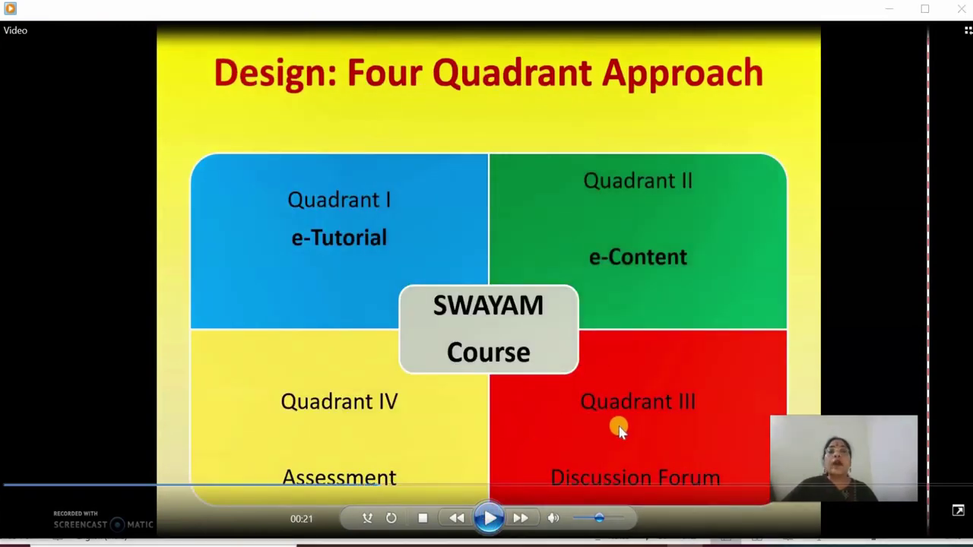